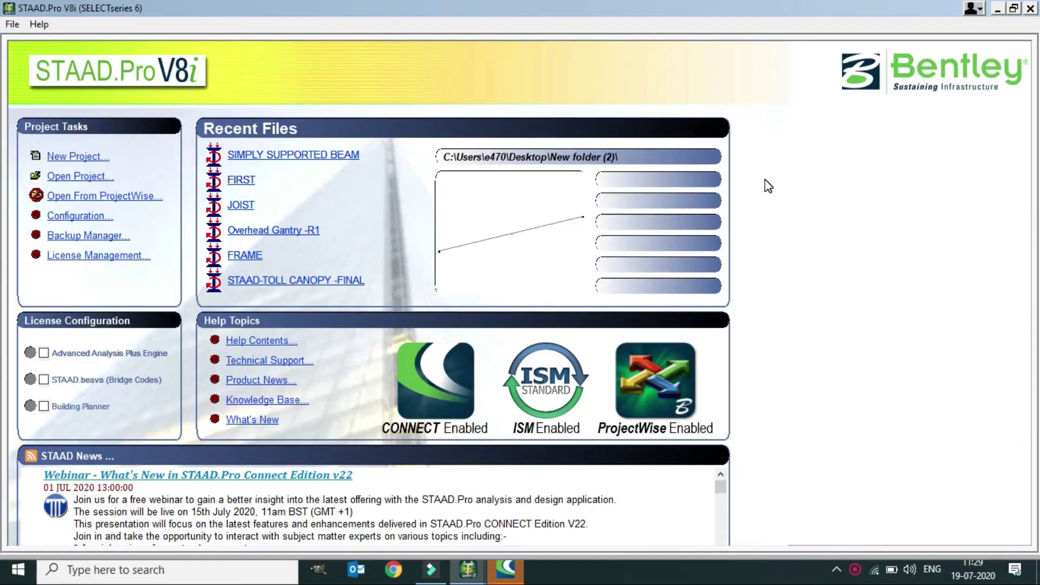
Step: Create a new plane project 'Modeling of simply supporting beam' in Meter and KiloNewton units
{"action": "left_click", "coordinate": [72, 157]}
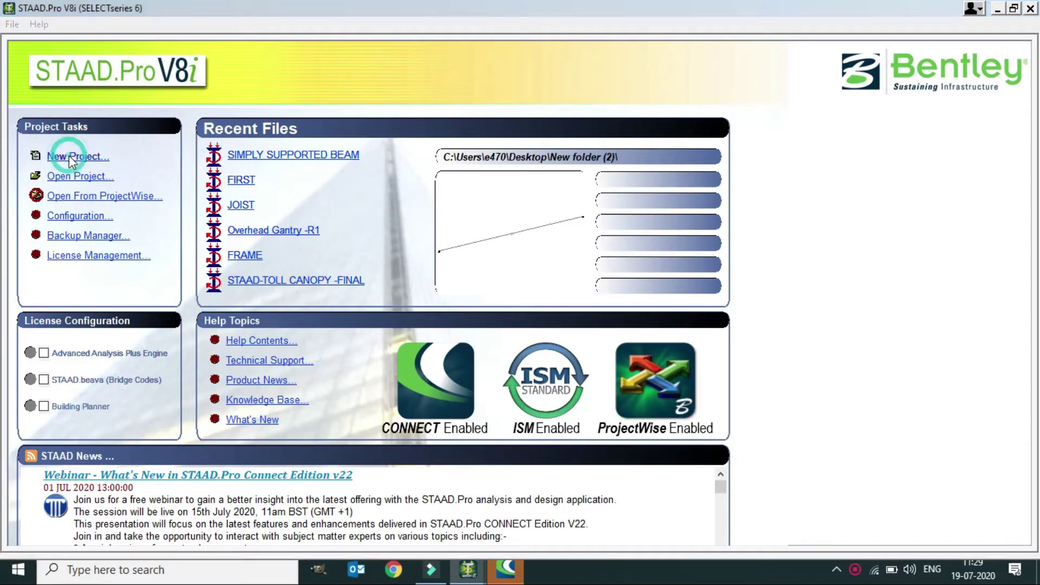
{"action": "left_click", "coordinate": [362, 198]}
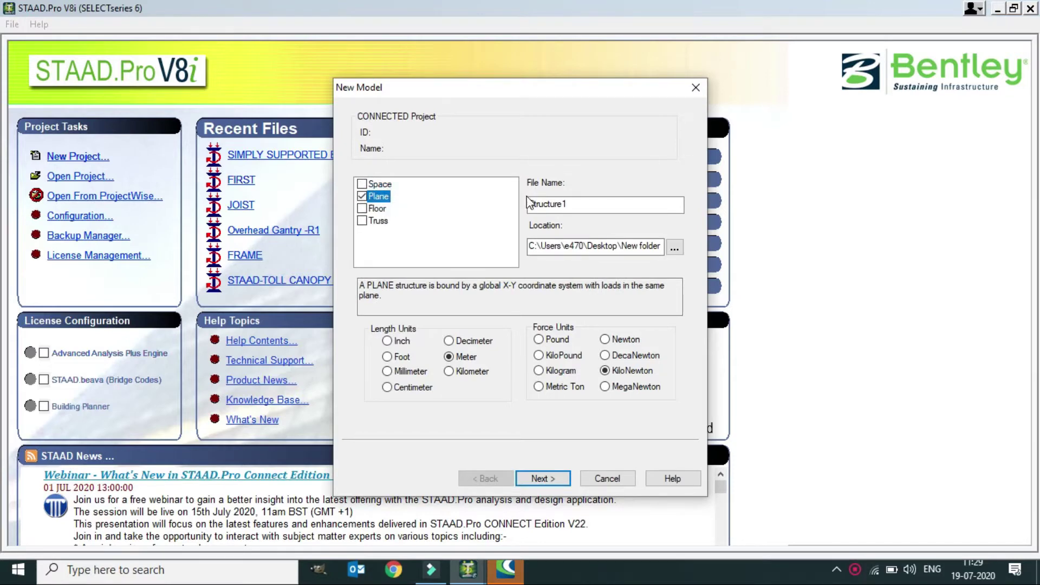
{"action": "key", "text": "Tab"}
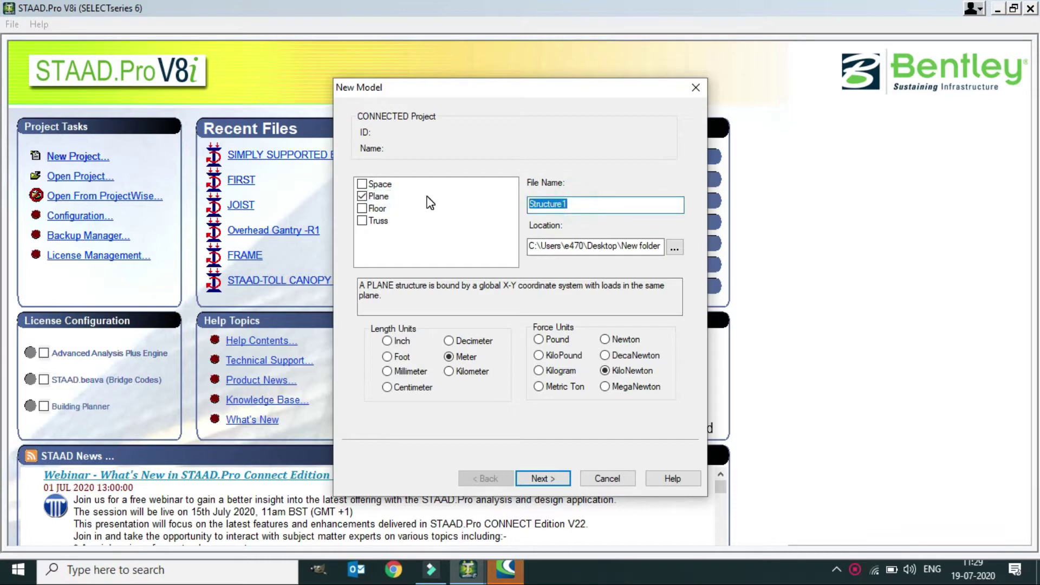
{"action": "type", "text": "Mo"}
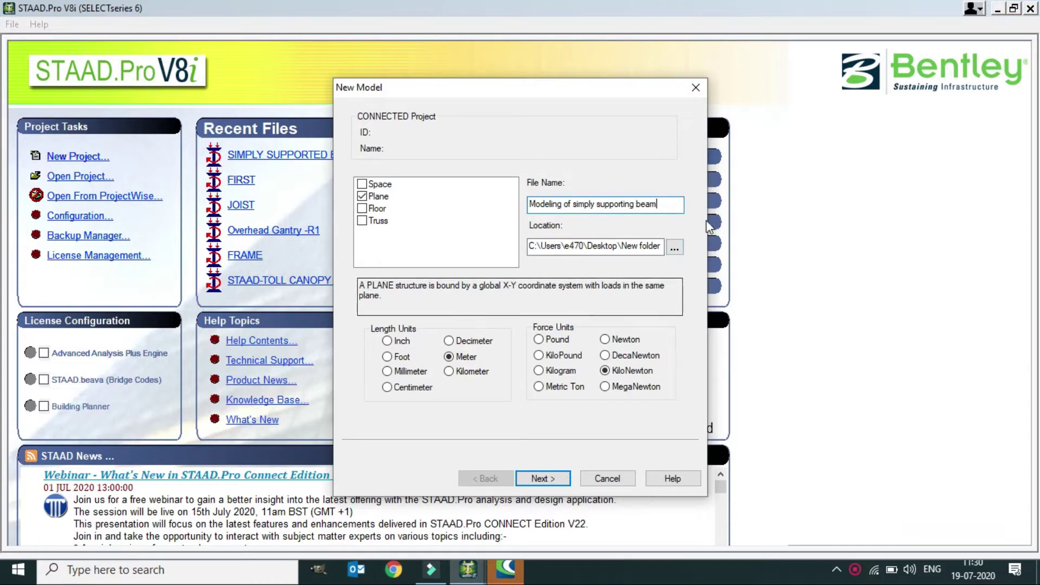
{"action": "left_click", "coordinate": [674, 247]}
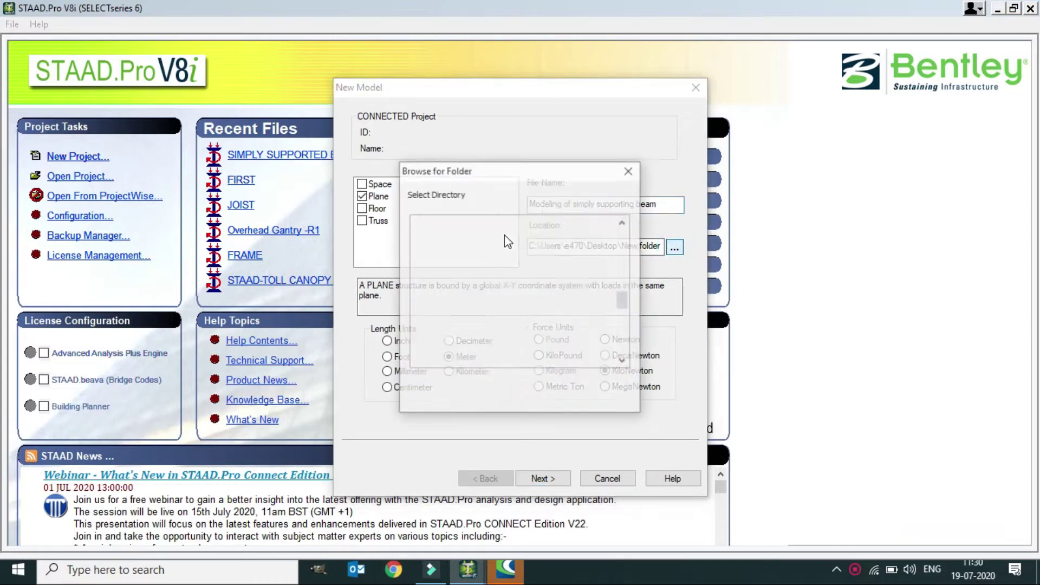
{"action": "left_click", "coordinate": [547, 399]}
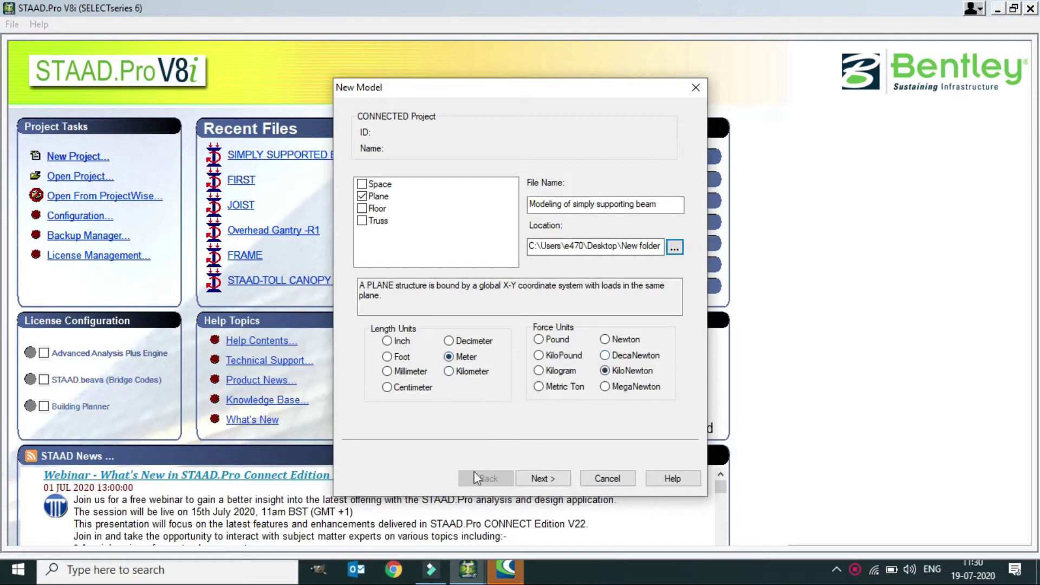
{"action": "left_click", "coordinate": [537, 477]}
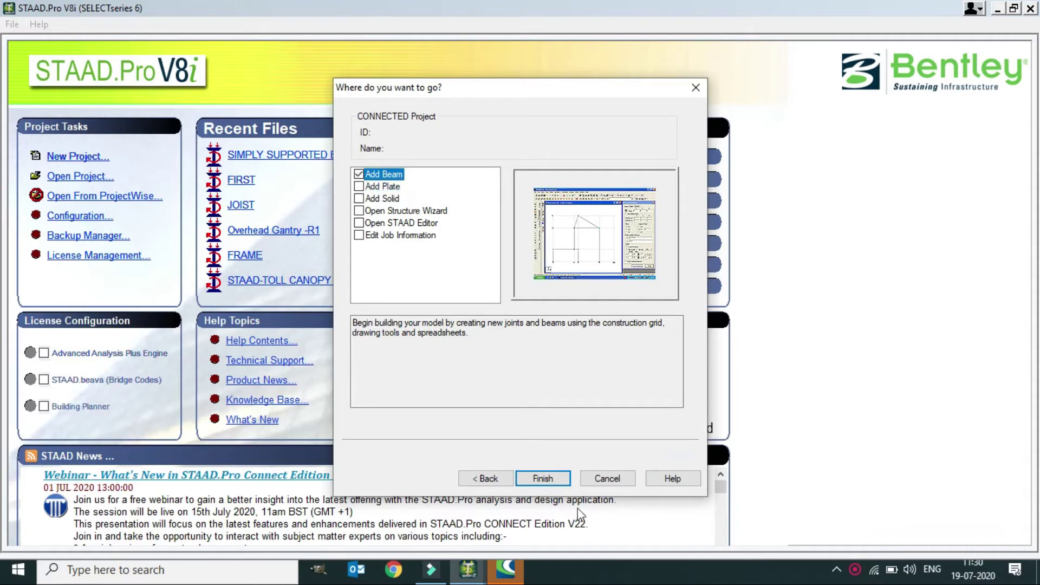
{"action": "left_click", "coordinate": [551, 479]}
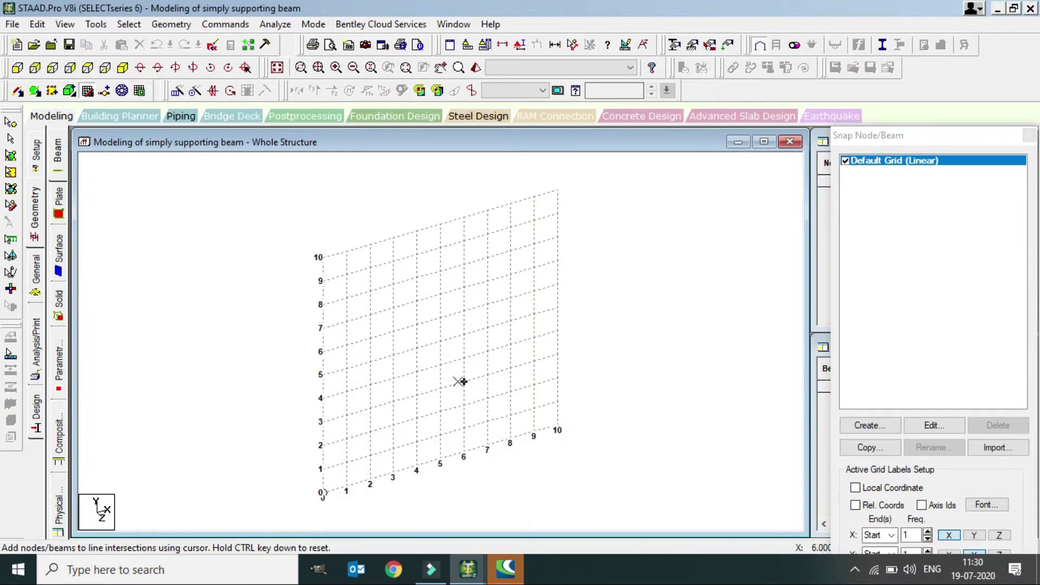
Step: Enter node 1 at (0,0,0) and node 2 at X = 6 m in the Node table
{"action": "left_click", "coordinate": [790, 142]}
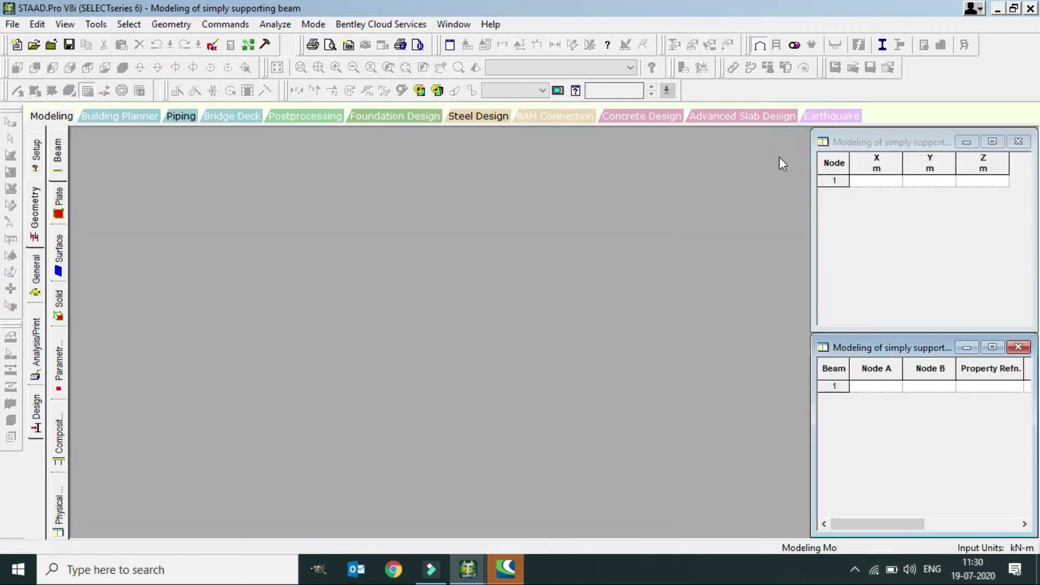
{"action": "left_click", "coordinate": [36, 230]}
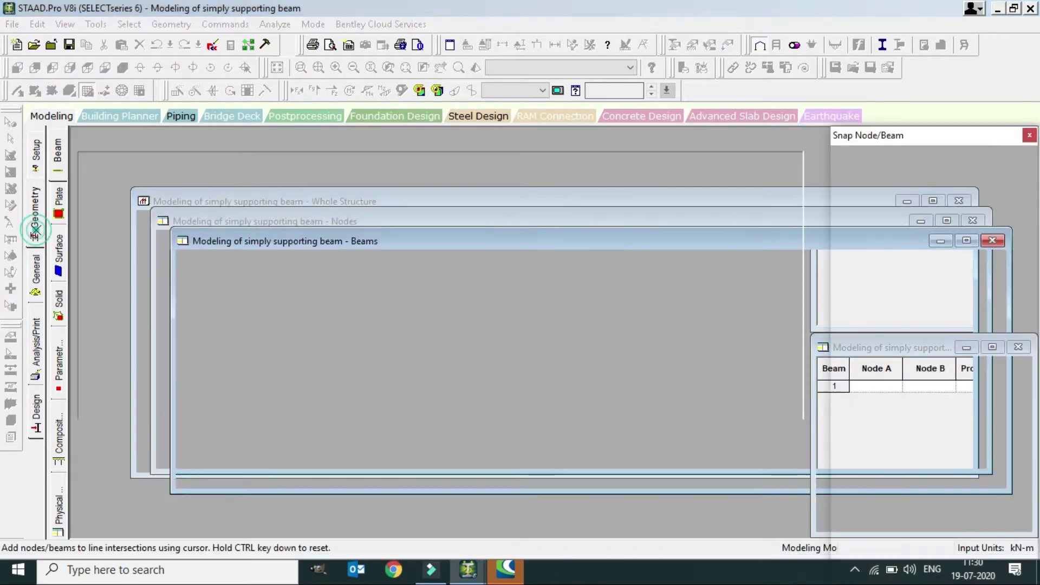
{"action": "left_click", "coordinate": [1029, 135]}
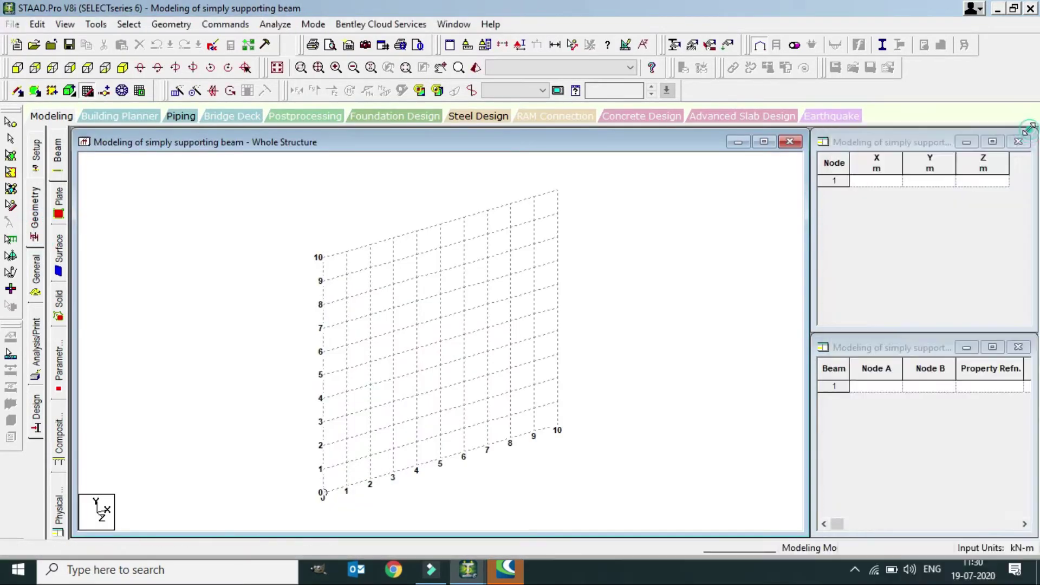
{"action": "left_click", "coordinate": [887, 180]}
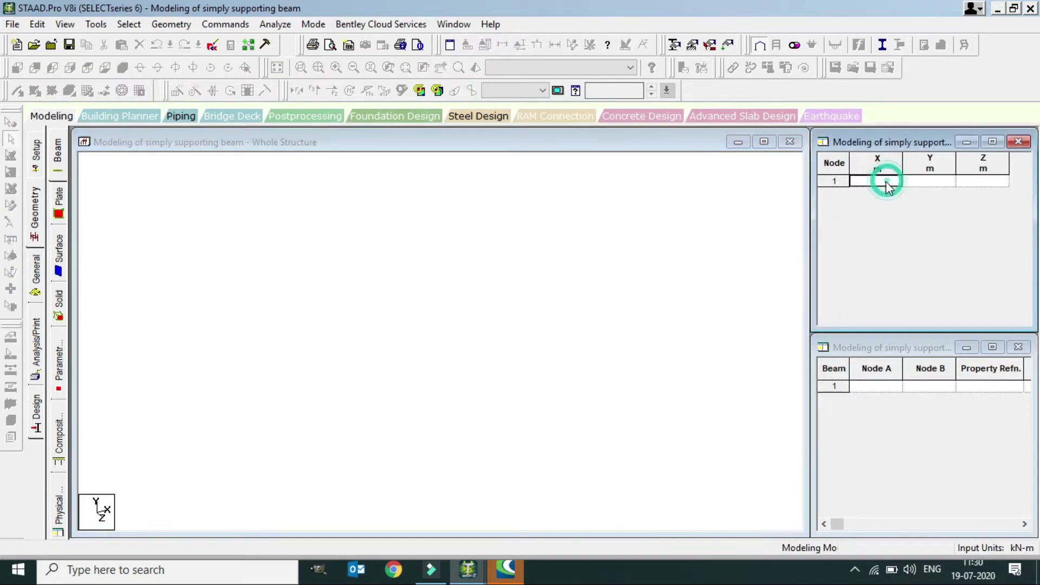
{"action": "type", "text": "0"}
{"action": "left_click", "coordinate": [885, 182]}
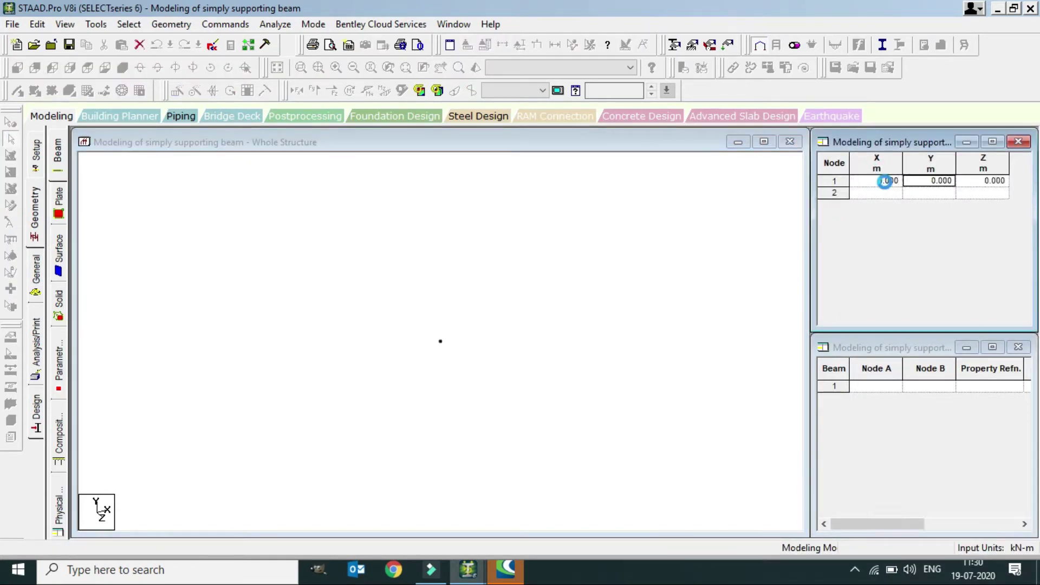
{"action": "left_click", "coordinate": [868, 194]}
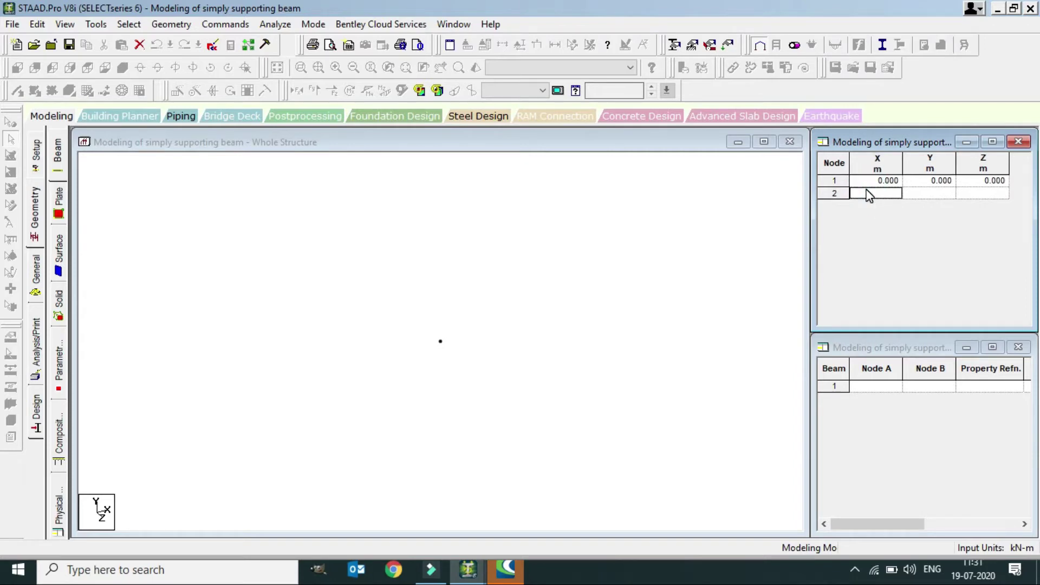
{"action": "type", "text": "6"}
{"action": "left_click", "coordinate": [867, 192]}
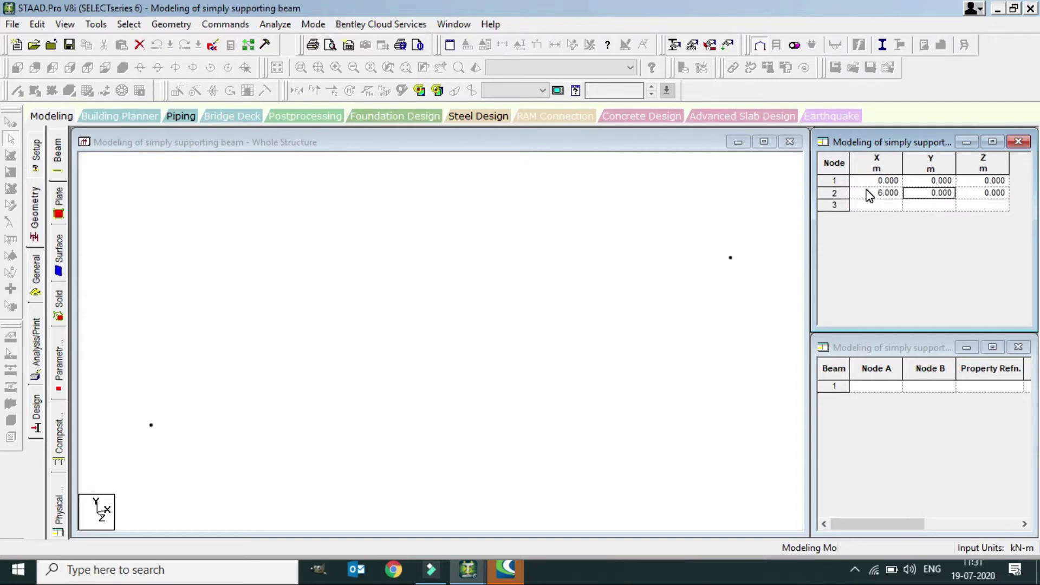
Step: Viewing from the front, draw beam 1 connecting node 1 to node 2
{"action": "left_click", "coordinate": [225, 260]}
{"action": "left_click", "coordinate": [17, 67]}
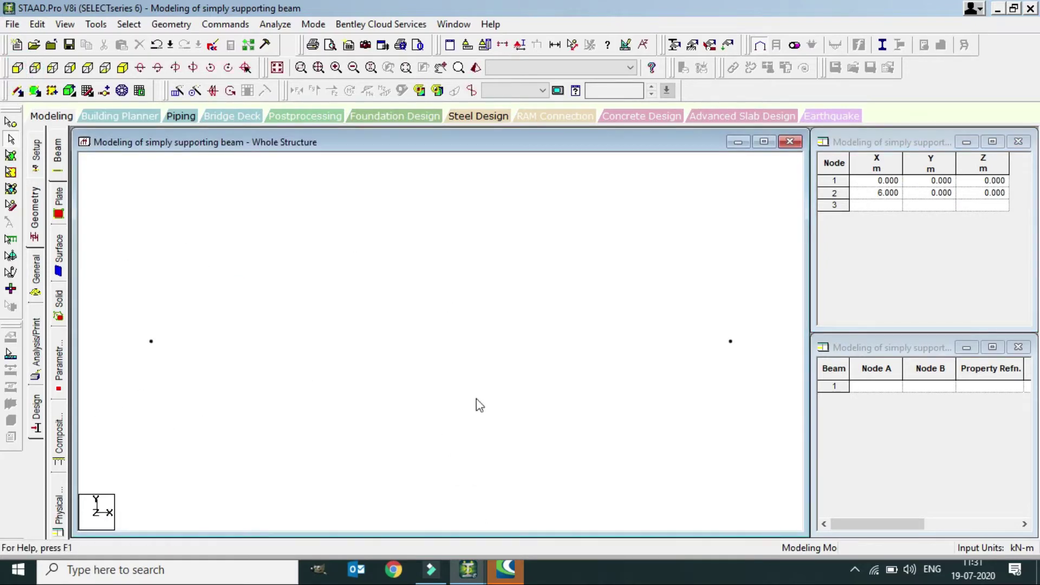
{"action": "left_click", "coordinate": [17, 92]}
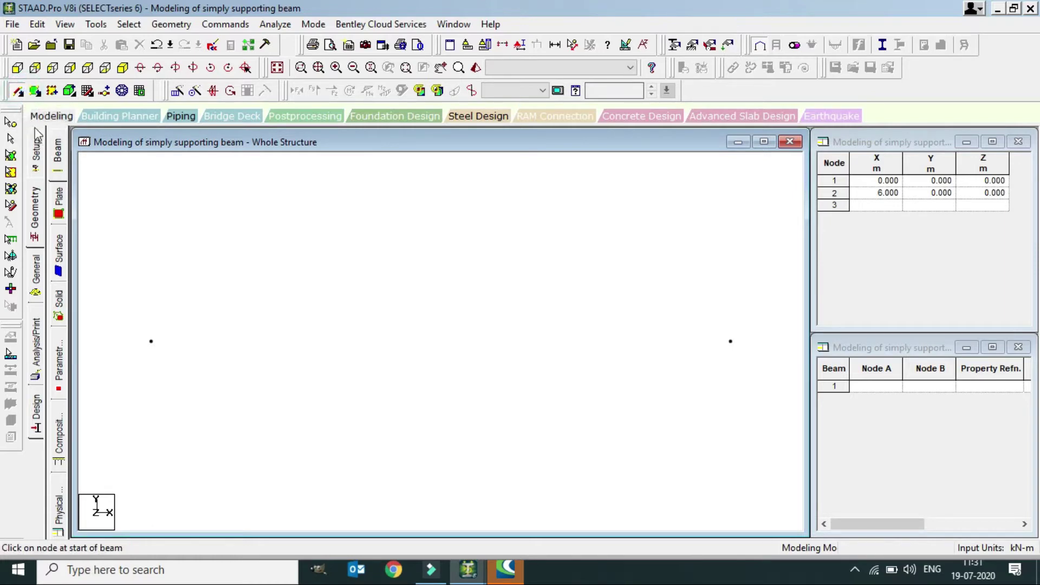
{"action": "left_click_drag", "start_coordinate": [150, 341], "coordinate": [730, 342]}
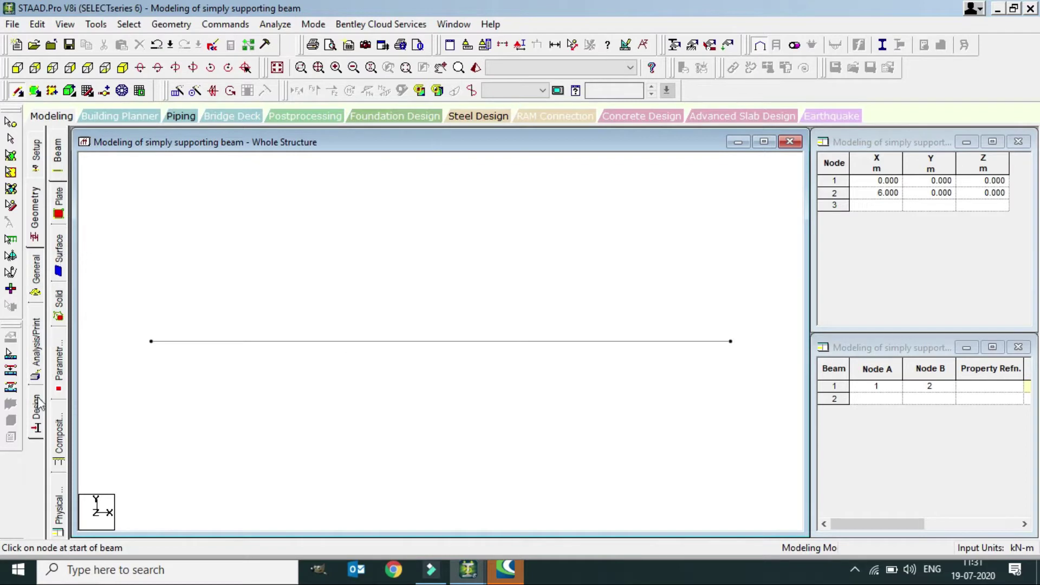
{"action": "left_click", "coordinate": [37, 273]}
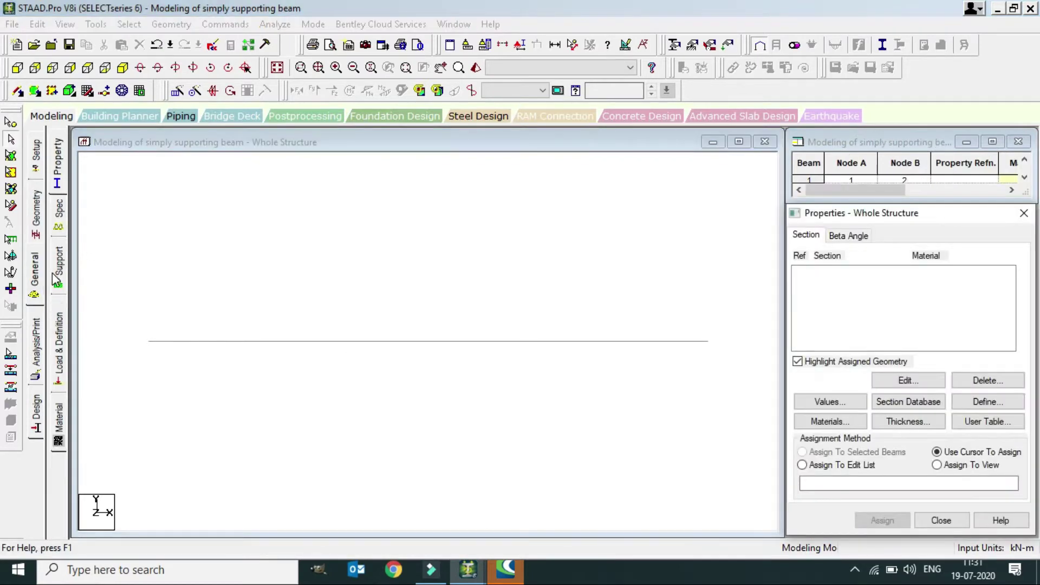
Step: Create a pinned support definition, added as Support 2
{"action": "left_click", "coordinate": [58, 276]}
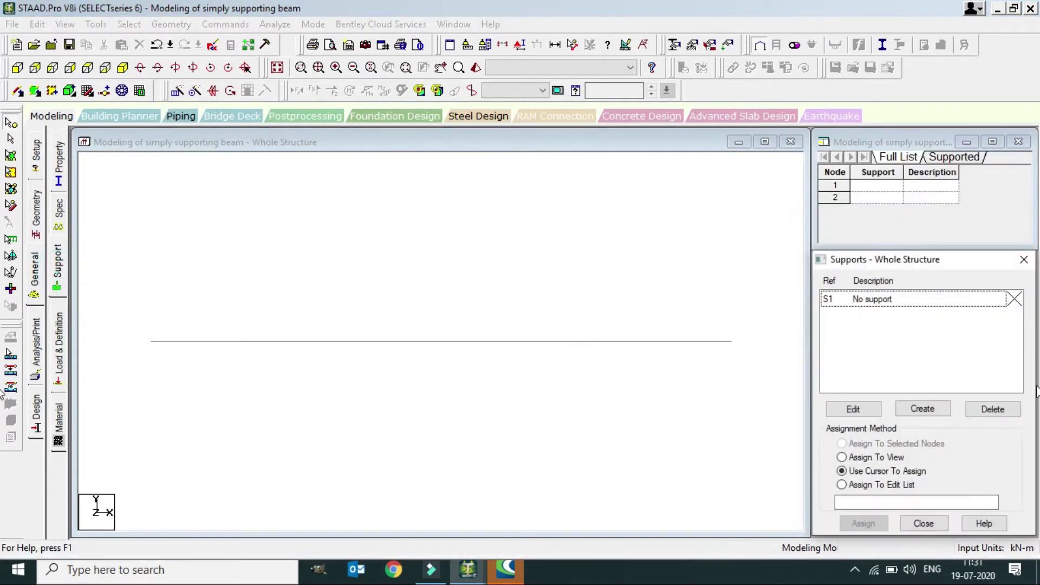
{"action": "left_click", "coordinate": [922, 409]}
{"action": "left_click", "coordinate": [797, 225]}
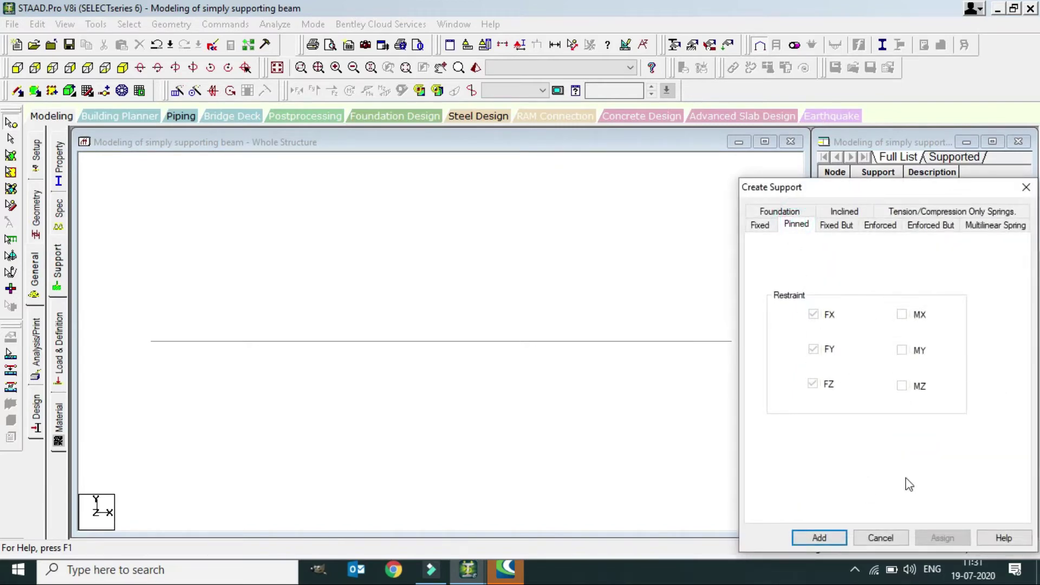
{"action": "left_click", "coordinate": [815, 538]}
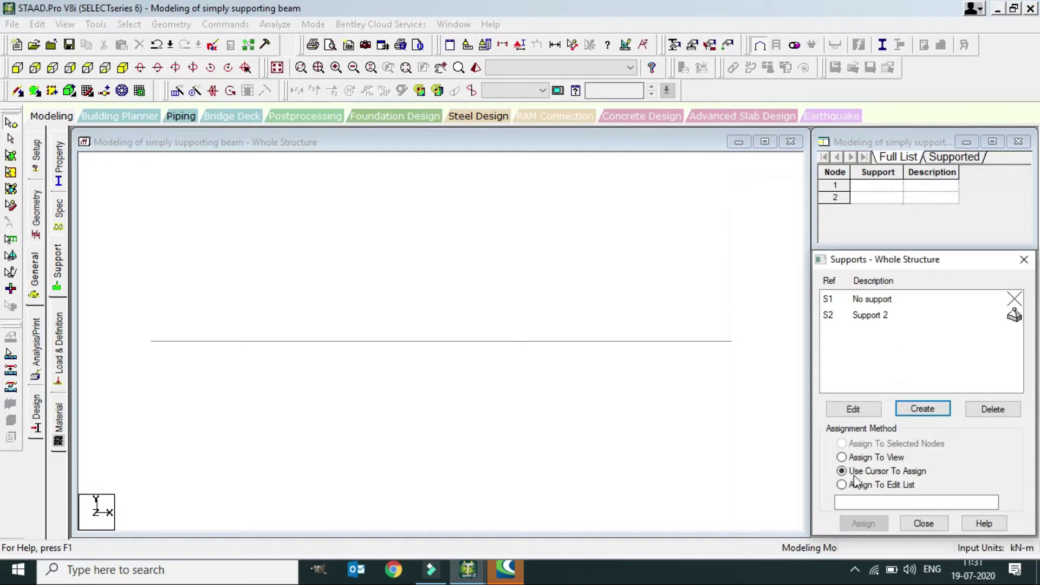
Step: Assign Support 2 to both beam end nodes 1 and 2
{"action": "left_click", "coordinate": [867, 316]}
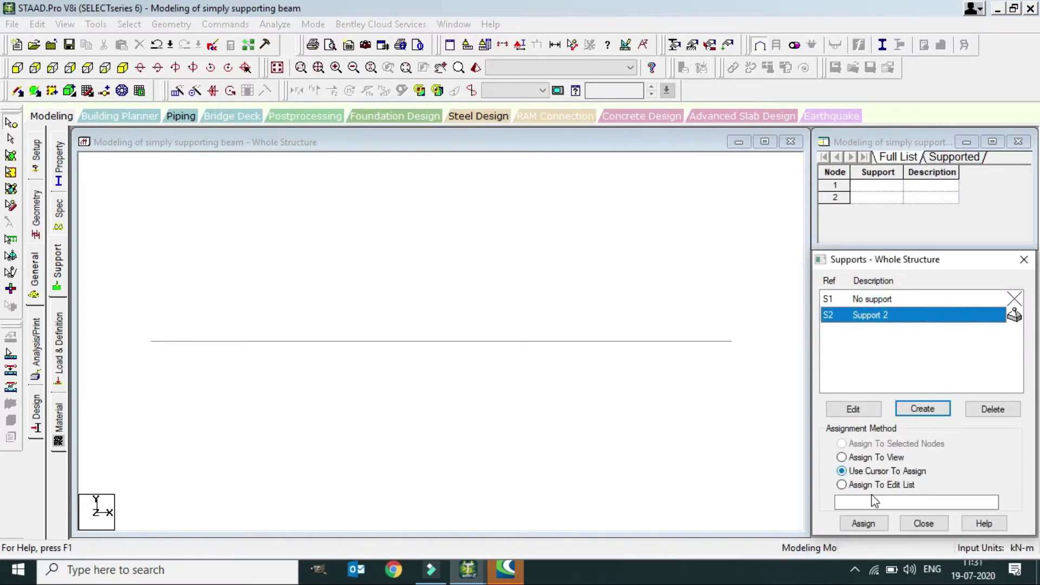
{"action": "left_click", "coordinate": [862, 523]}
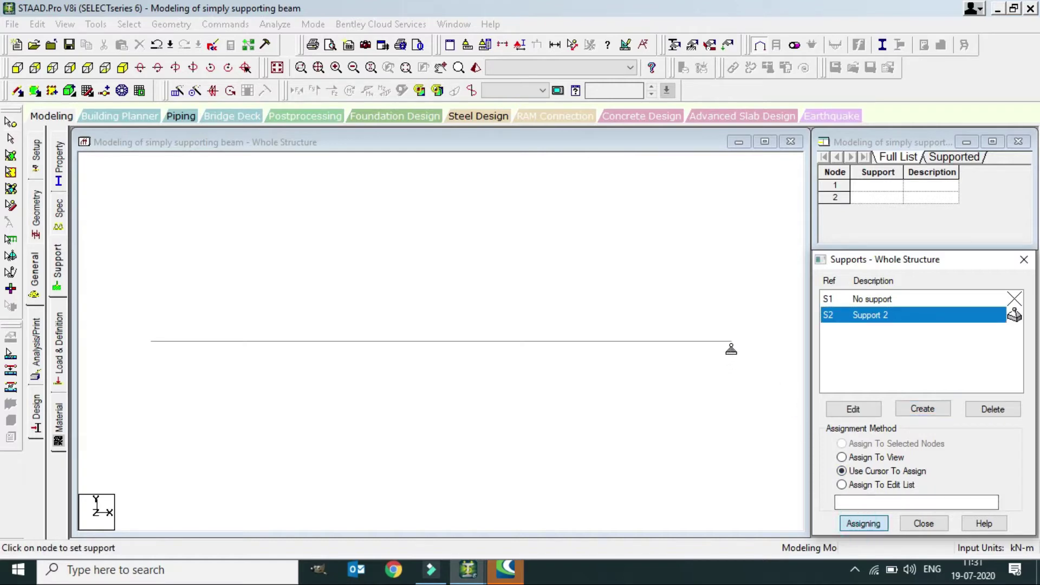
{"action": "left_click", "coordinate": [731, 341]}
{"action": "left_click", "coordinate": [151, 342]}
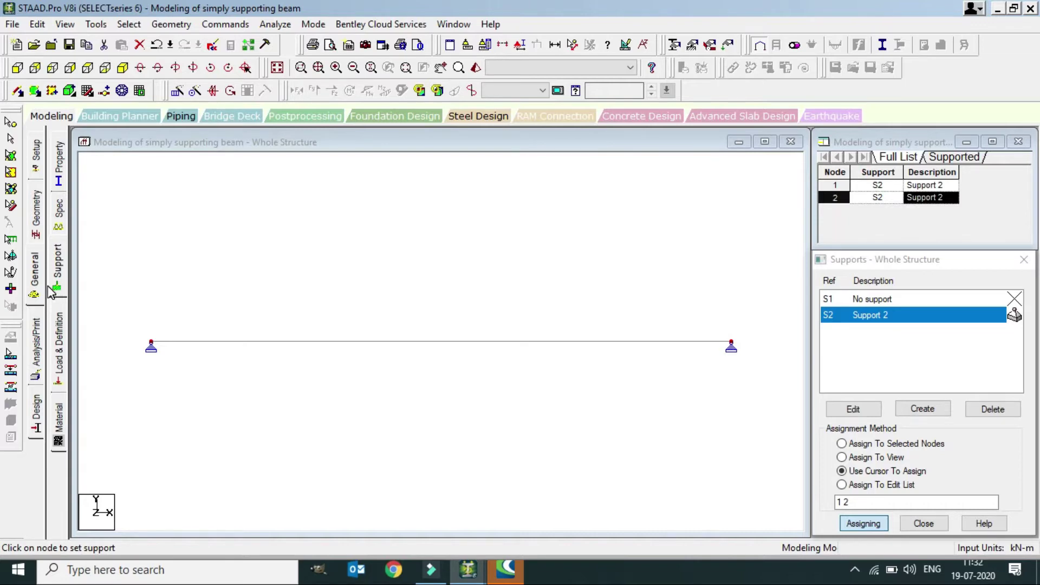
{"action": "left_click", "coordinate": [59, 355]}
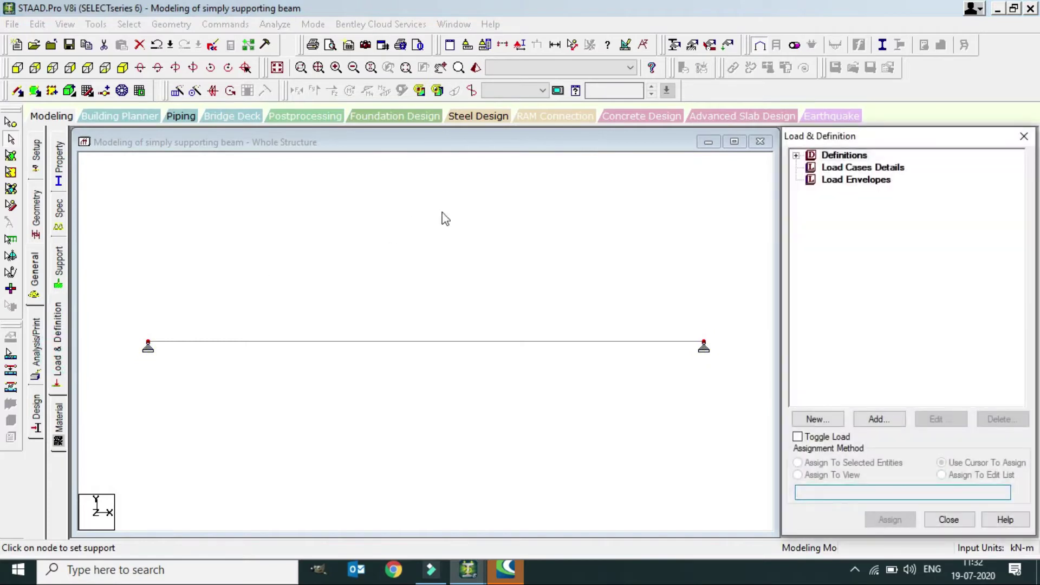
Step: Add primary load case 1 of Dead type titled 'dead load'
{"action": "left_click", "coordinate": [857, 169]}
{"action": "left_click", "coordinate": [878, 419]}
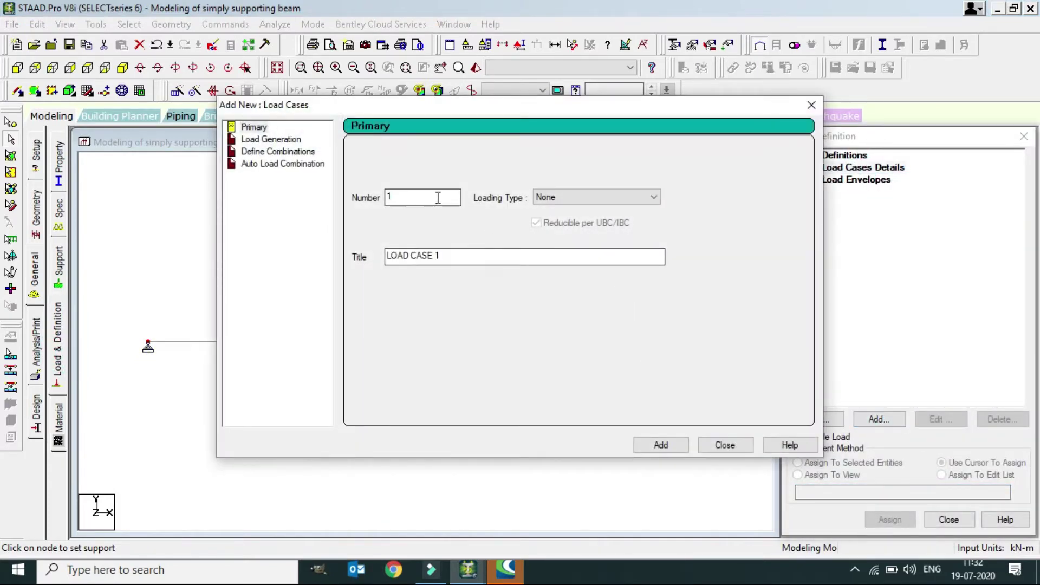
{"action": "left_click", "coordinate": [651, 196]}
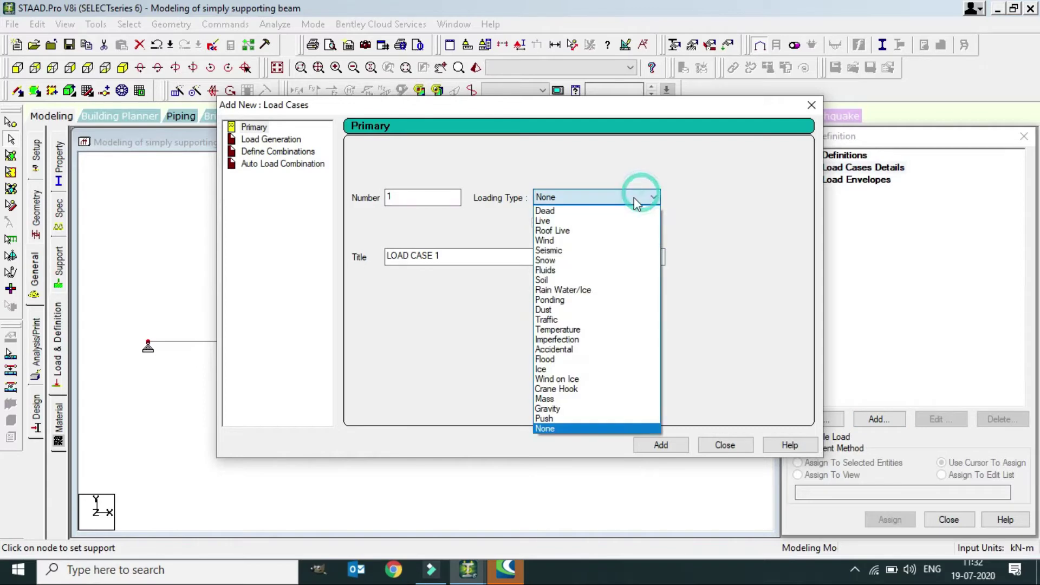
{"action": "left_click", "coordinate": [558, 211]}
{"action": "left_click_drag", "start_coordinate": [453, 256], "coordinate": [330, 249]}
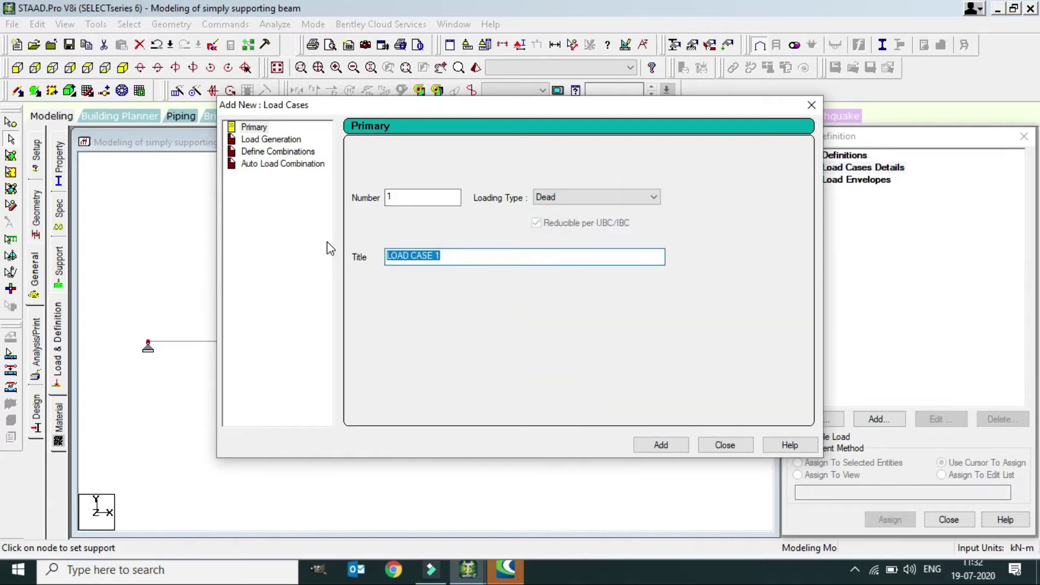
{"action": "type", "text": "dead load"}
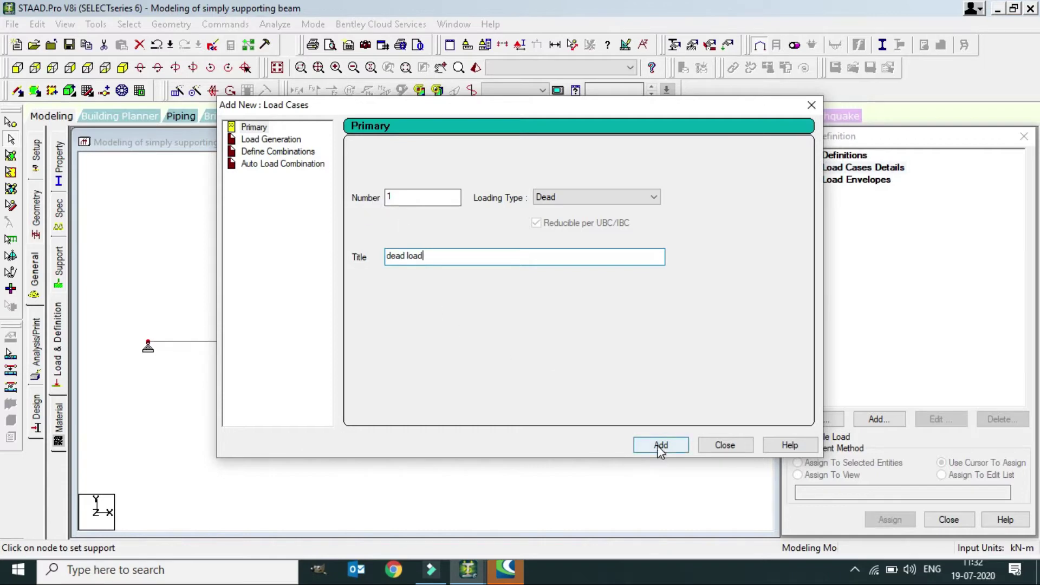
{"action": "left_click", "coordinate": [660, 445]}
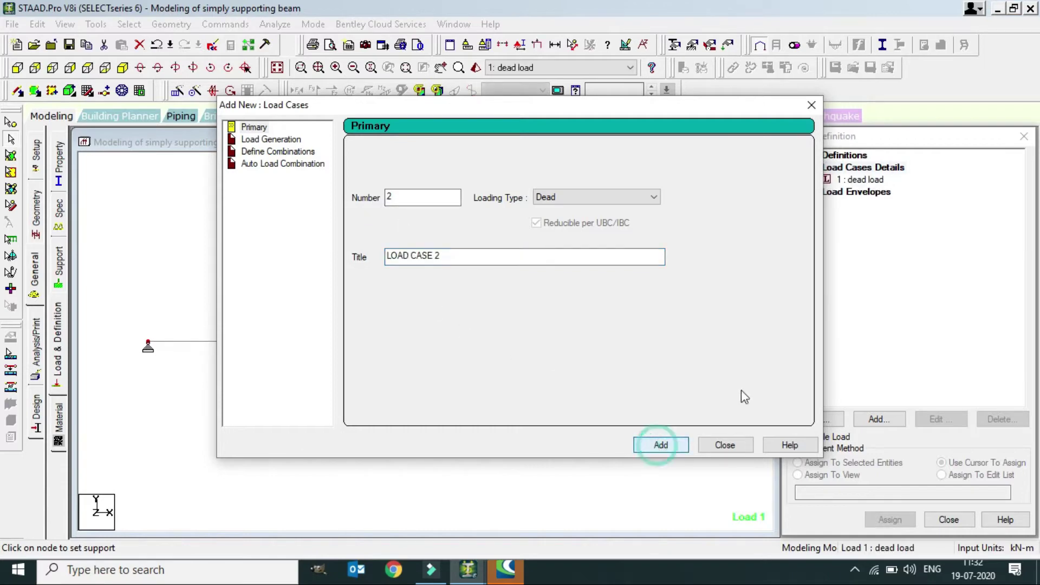
Step: Add primary load case 2 of Live type titled 'LIVE LOAD'
{"action": "left_click", "coordinate": [570, 197]}
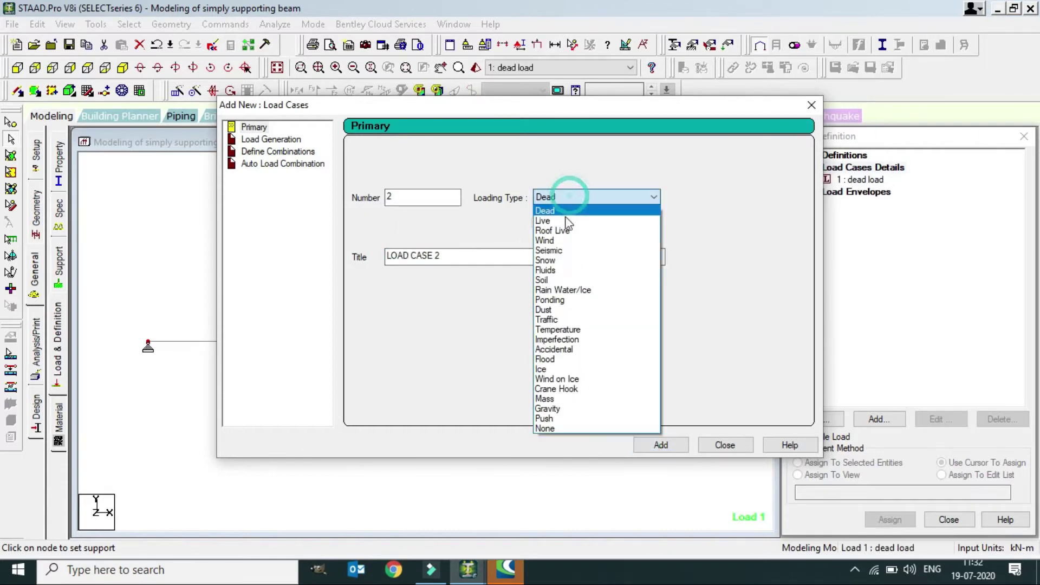
{"action": "left_click", "coordinate": [558, 221]}
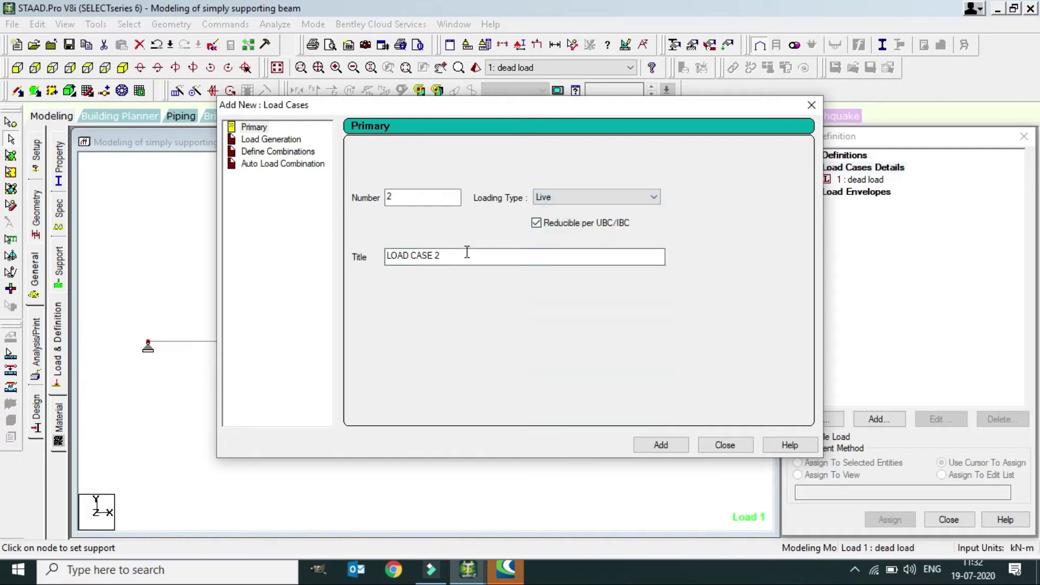
{"action": "left_click_drag", "start_coordinate": [467, 256], "coordinate": [282, 261]}
{"action": "type", "text": "D"}
{"action": "left_click", "coordinate": [674, 445]}
{"action": "left_click", "coordinate": [721, 446]}
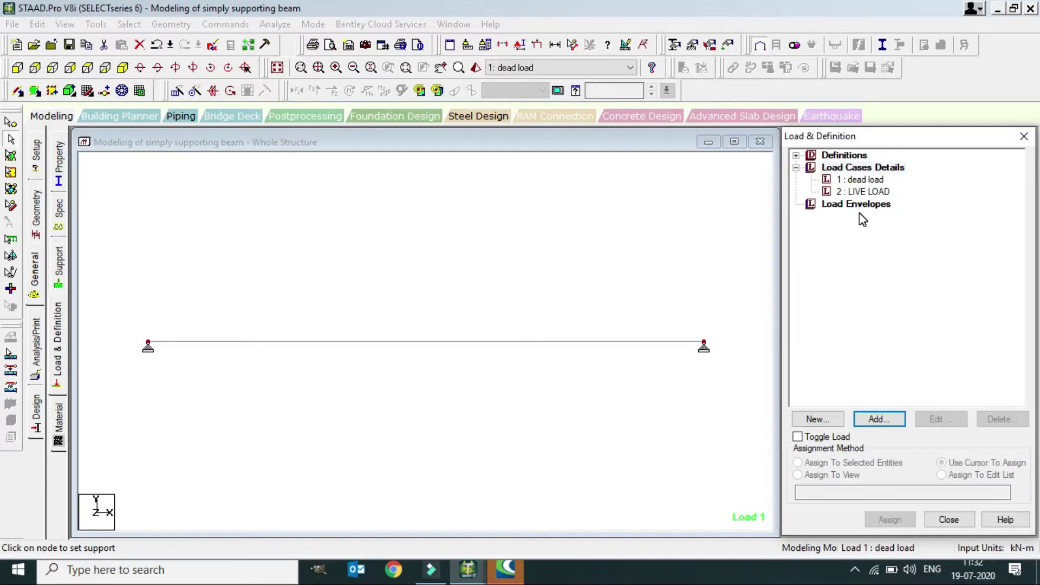
{"action": "left_click", "coordinate": [867, 179]}
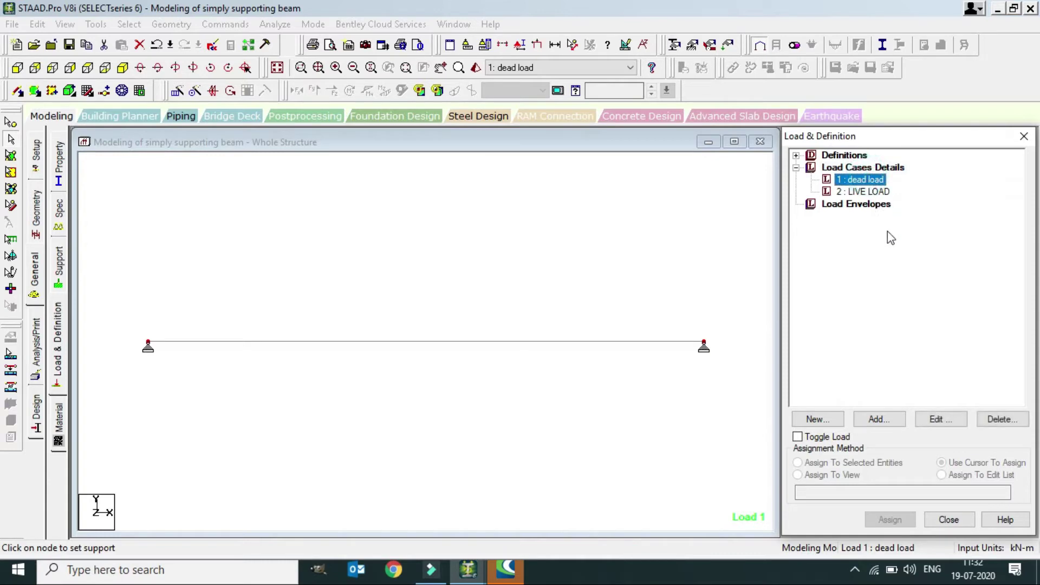
Step: Add a uniform member force W1 = -3 kN/m in GY to the dead load case
{"action": "left_click", "coordinate": [878, 420]}
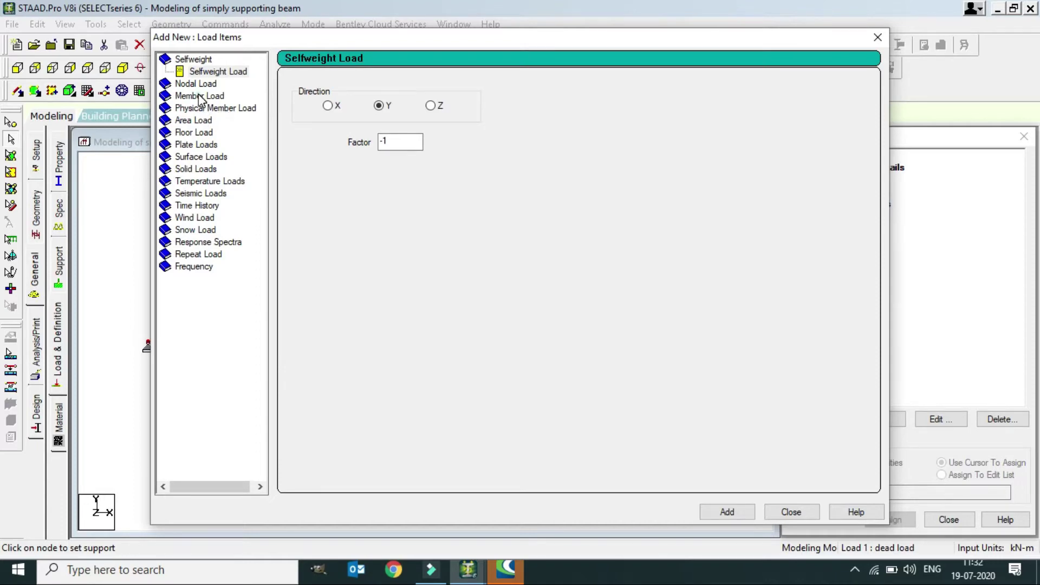
{"action": "left_click", "coordinate": [200, 96]}
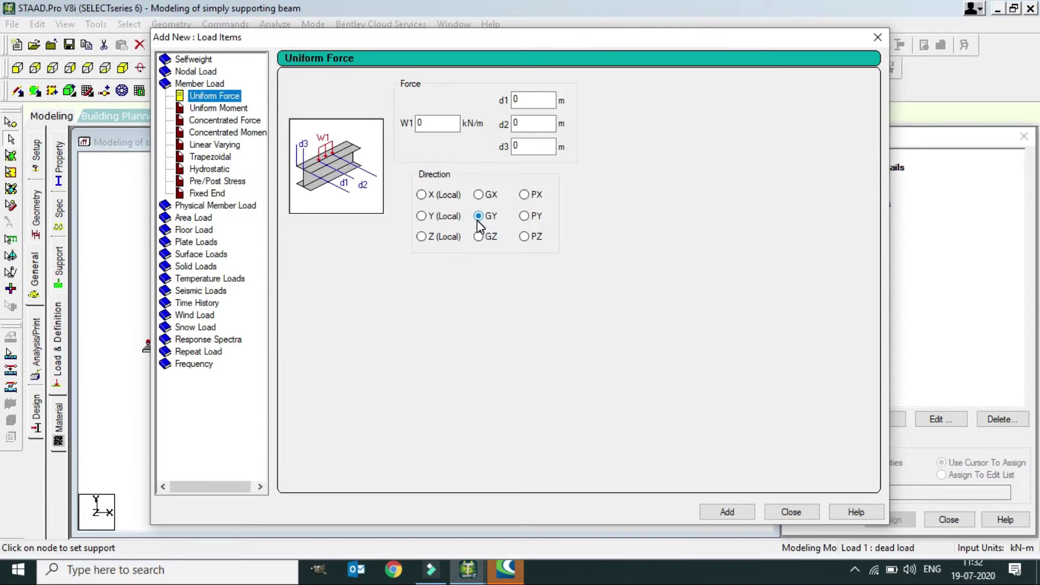
{"action": "left_click", "coordinate": [428, 121]}
{"action": "double_click", "coordinate": [429, 121]}
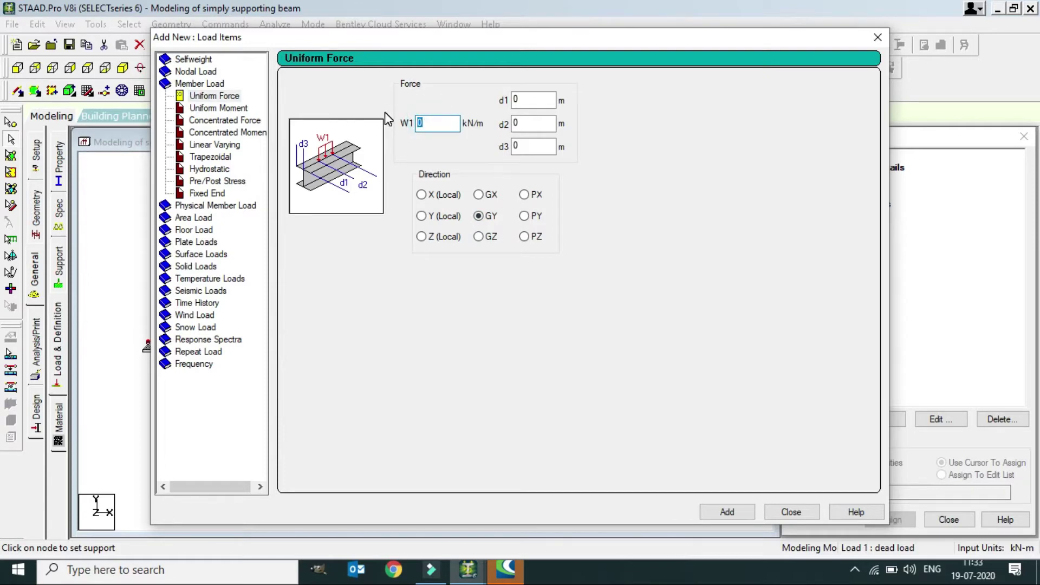
{"action": "type", "text": "-3"}
{"action": "left_click", "coordinate": [727, 512]}
{"action": "left_click", "coordinate": [790, 511]}
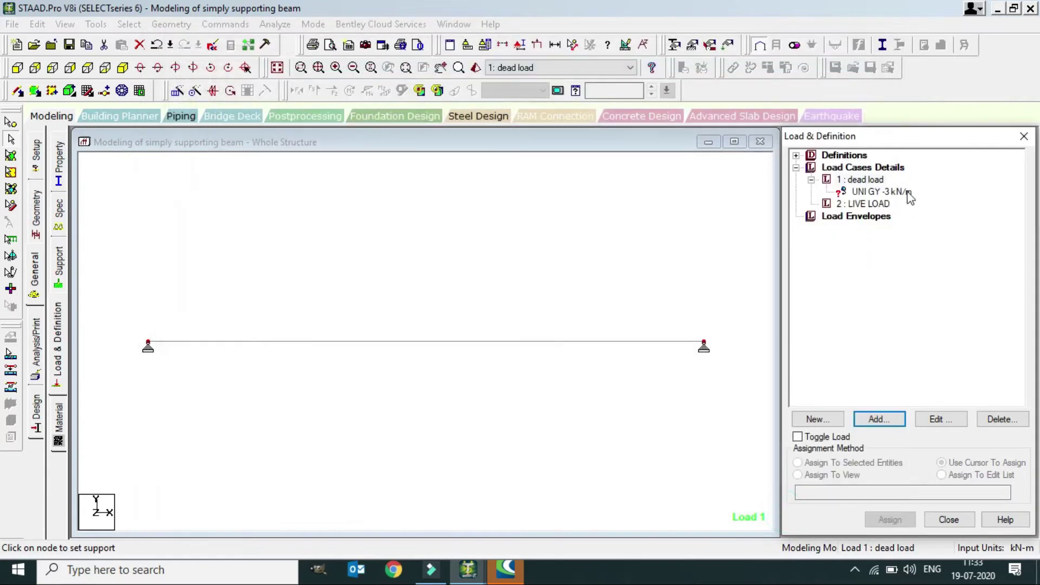
{"action": "left_click", "coordinate": [874, 193]}
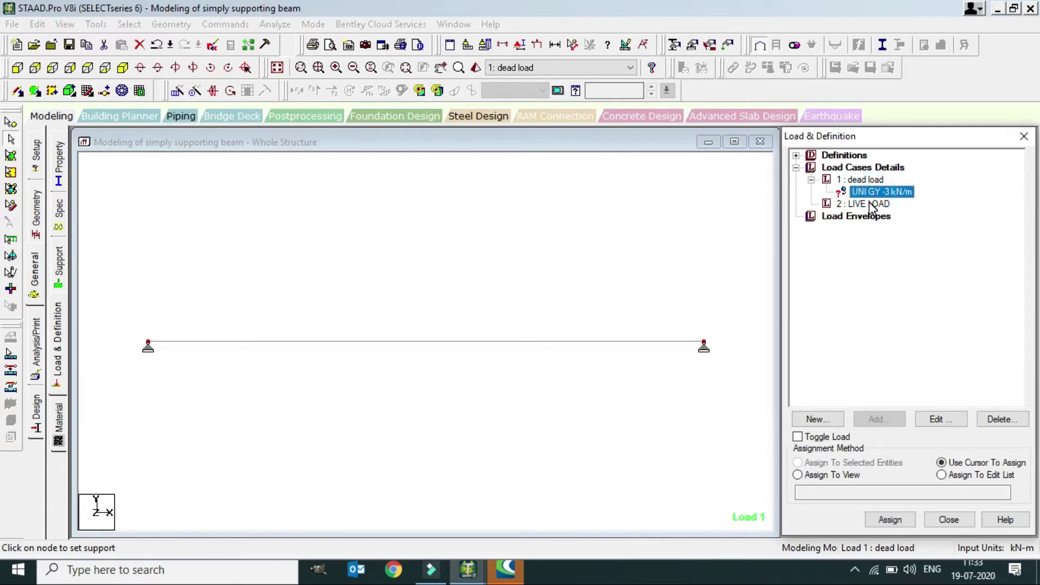
Step: Add a uniform member force W1 = -5 kN/m in GY to the LIVE LOAD case
{"action": "left_click", "coordinate": [876, 204]}
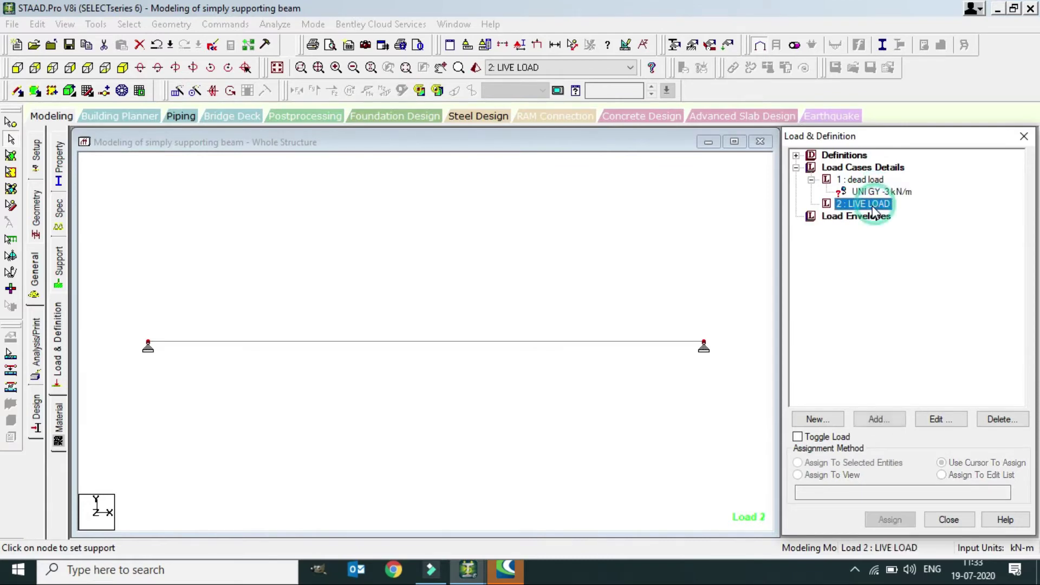
{"action": "left_click", "coordinate": [879, 422]}
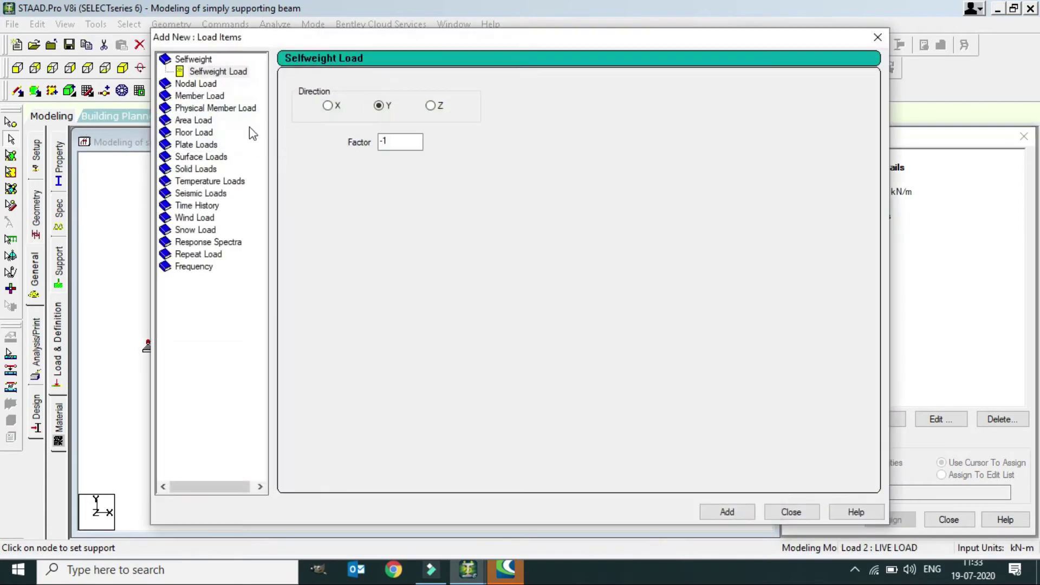
{"action": "left_click", "coordinate": [195, 96]}
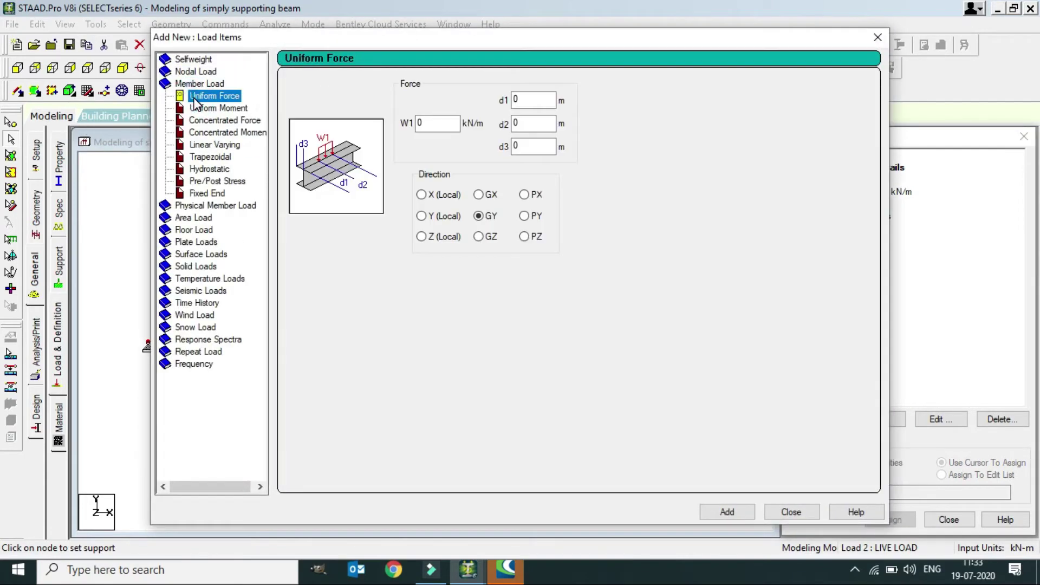
{"action": "double_click", "coordinate": [421, 123]}
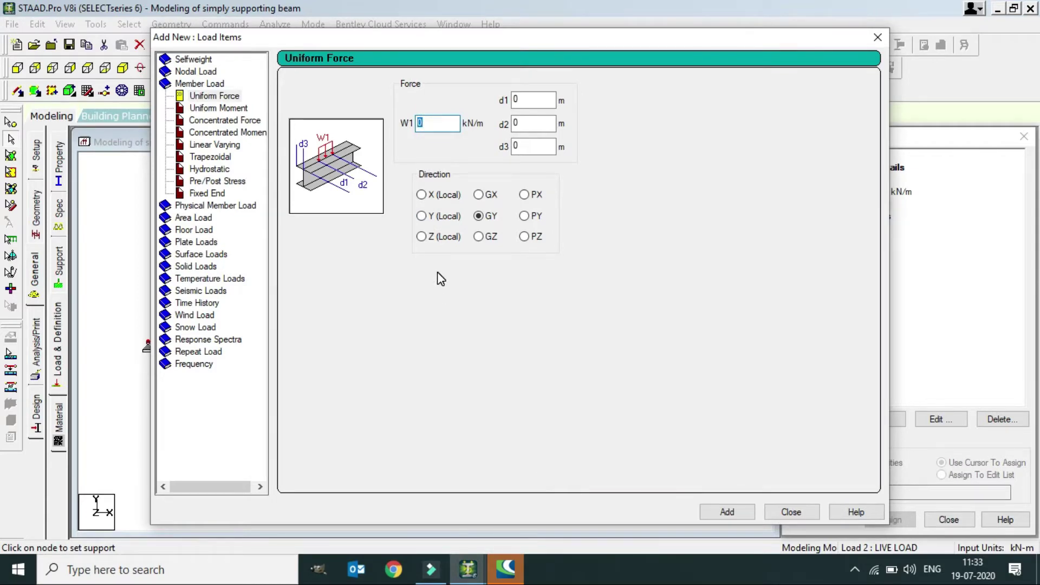
{"action": "type", "text": "-5"}
{"action": "left_click", "coordinate": [726, 512]}
{"action": "left_click", "coordinate": [790, 513]}
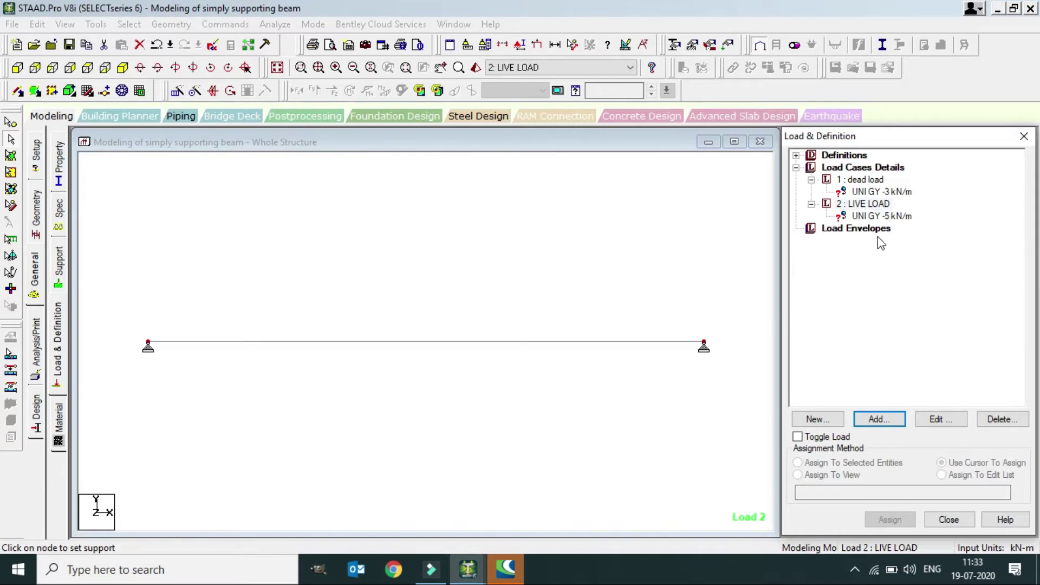
{"action": "left_click", "coordinate": [882, 191]}
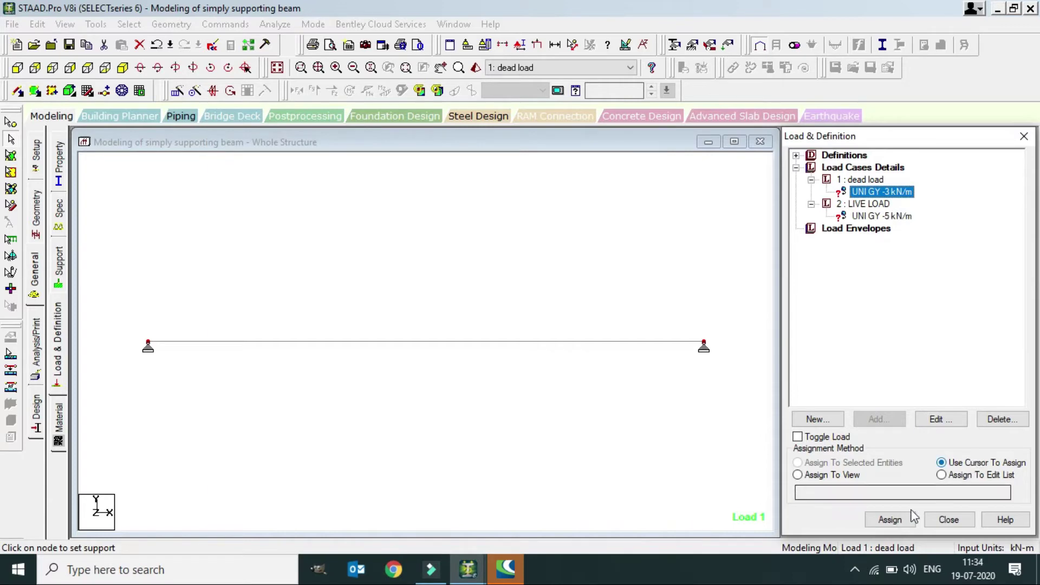
Step: Assign the UNI GY -3 kN/m and -5 kN/m loads to beam 1
{"action": "left_click", "coordinate": [890, 519]}
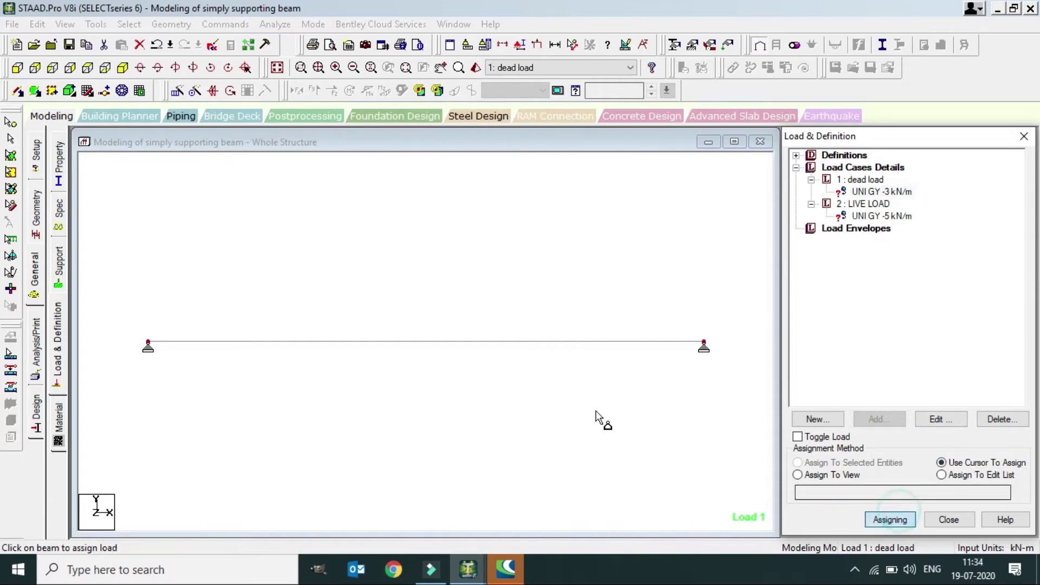
{"action": "left_click", "coordinate": [554, 343]}
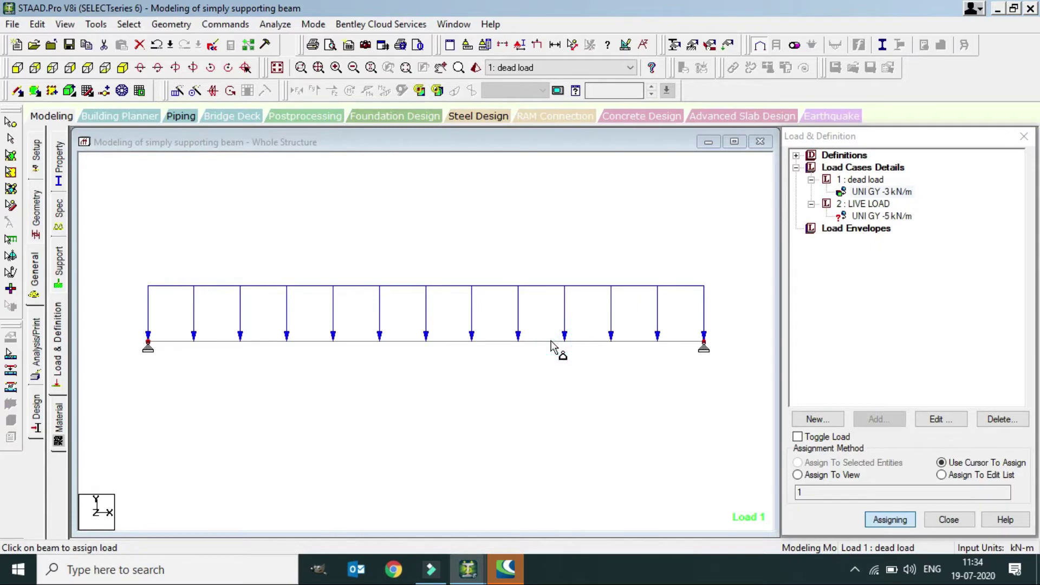
{"action": "left_click", "coordinate": [888, 215]}
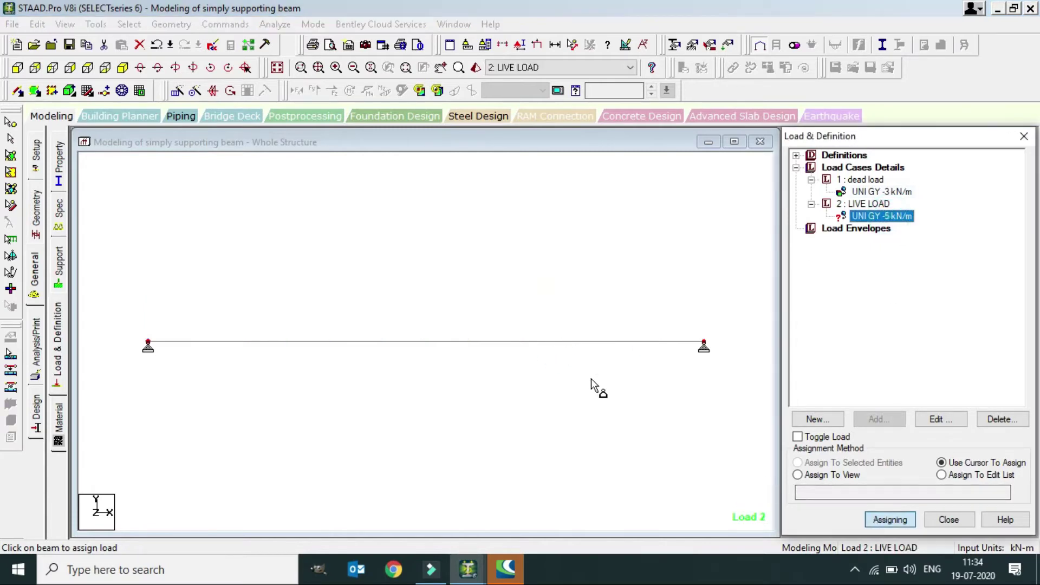
{"action": "left_click", "coordinate": [598, 342]}
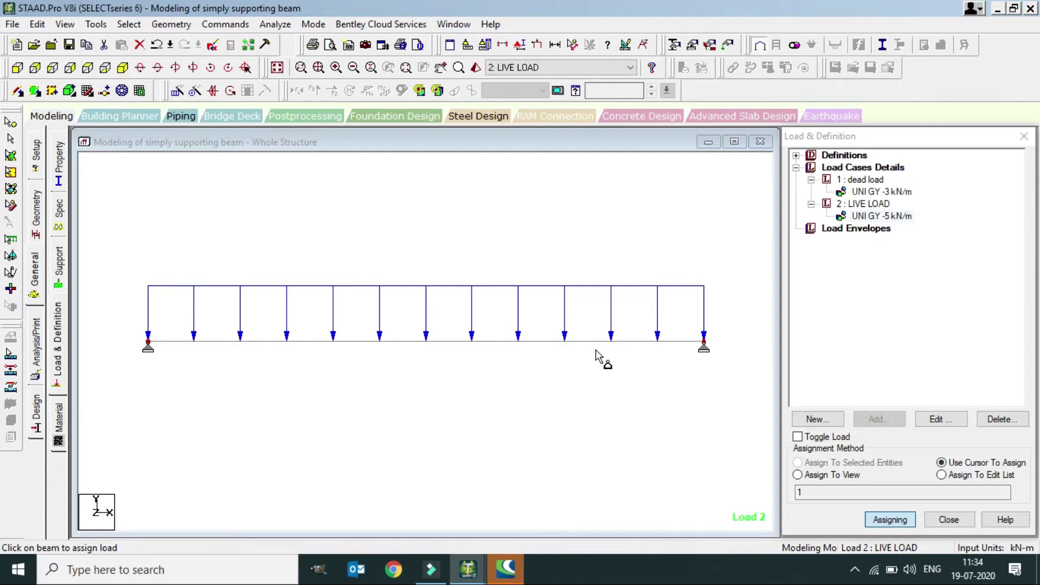
Step: Save the model and open its input file in the STAAD Editor
{"action": "left_click", "coordinate": [210, 48]}
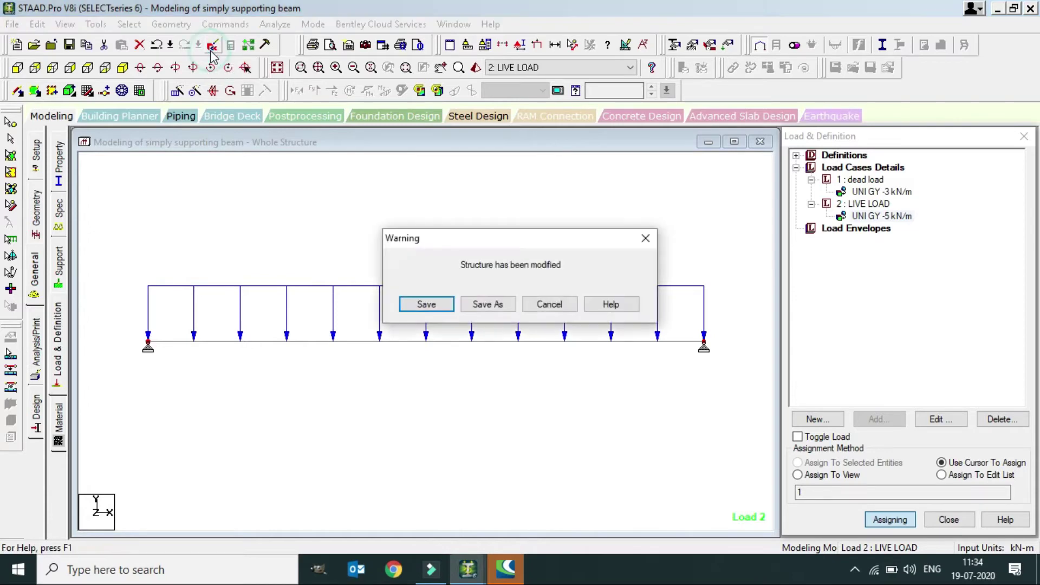
{"action": "left_click", "coordinate": [428, 305]}
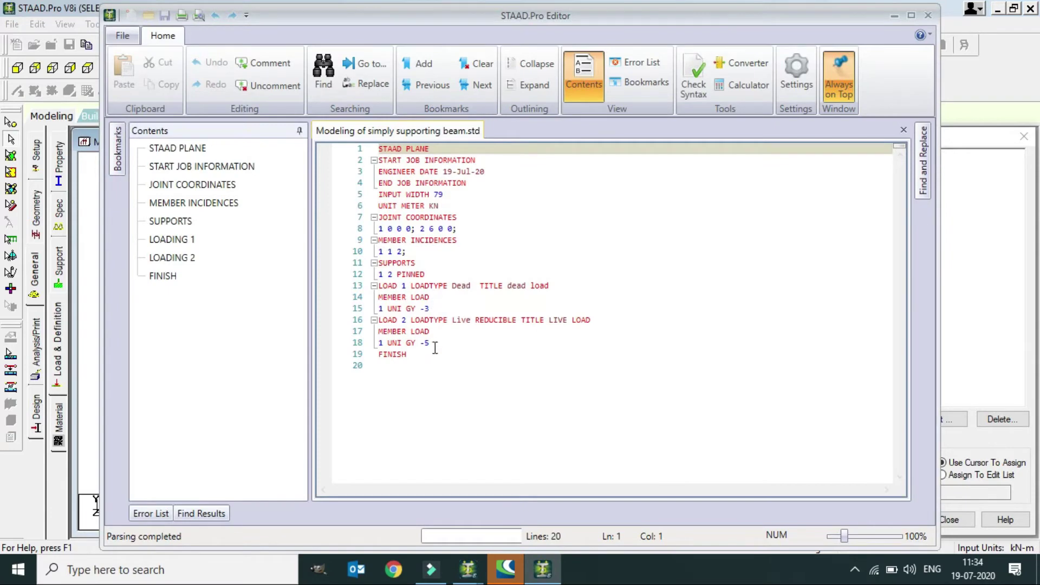
{"action": "left_click", "coordinate": [424, 285]}
{"action": "left_click_drag", "start_coordinate": [401, 320], "coordinate": [475, 327]}
Step: Insert the line 'LOAD COMB 3 DL+LL' after the live load definition
{"action": "left_click", "coordinate": [460, 354]}
{"action": "left_click", "coordinate": [441, 341]}
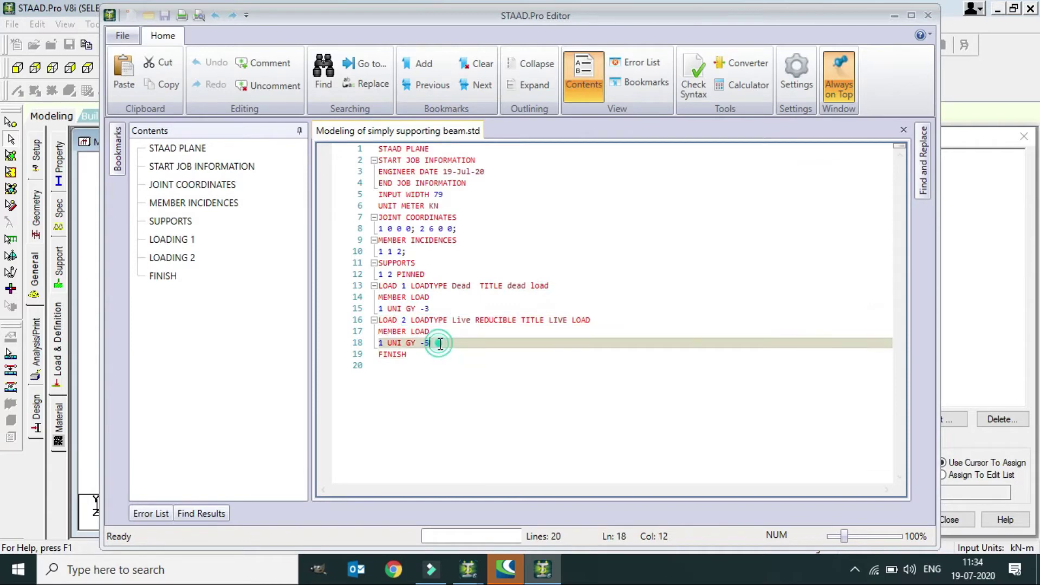
{"action": "key", "text": "Return"}
{"action": "key", "text": "Caps_Lock"}
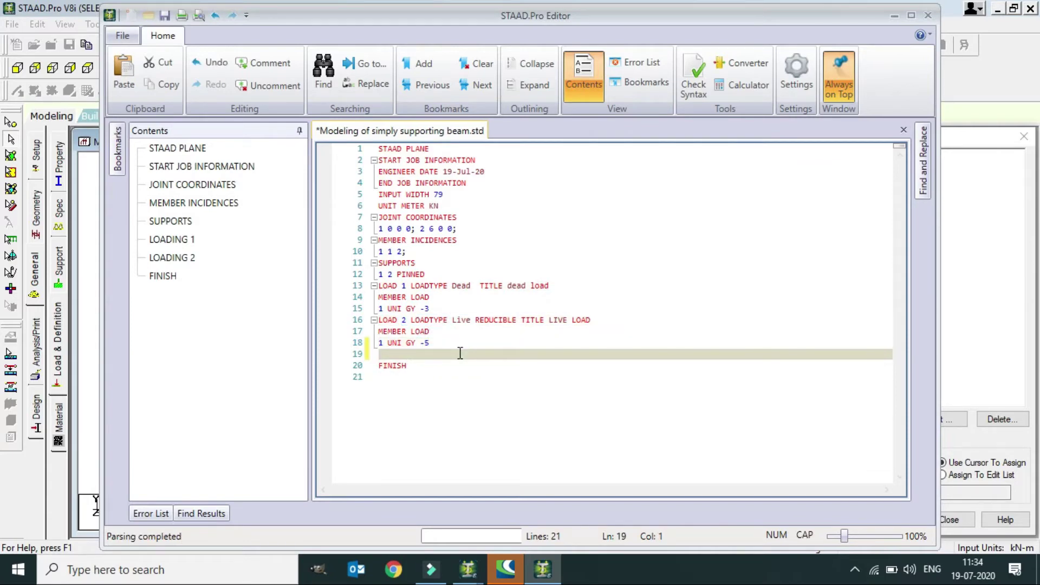
{"action": "type", "text": "LOAD "}
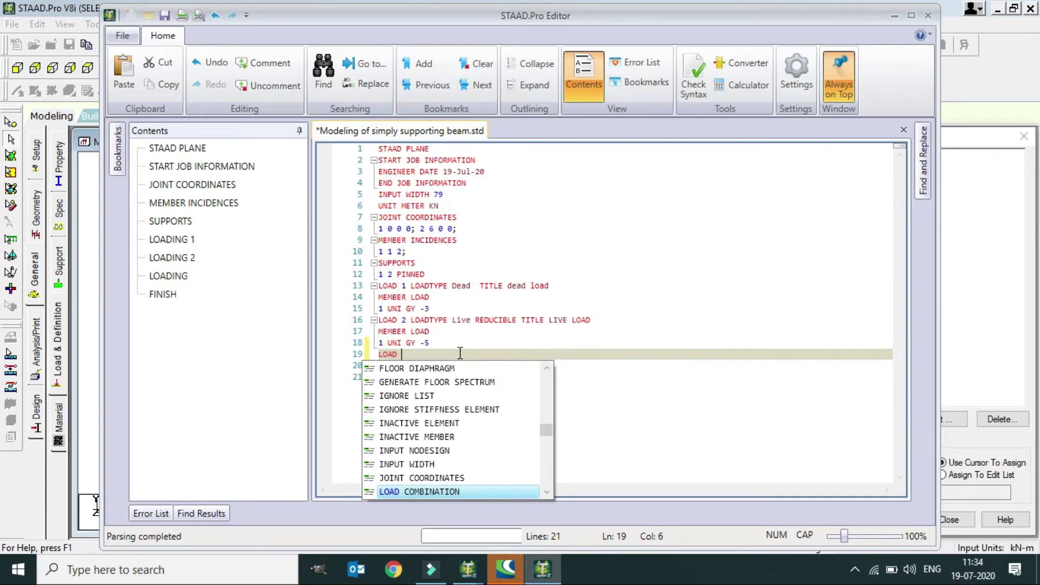
{"action": "type", "text": "COMB"}
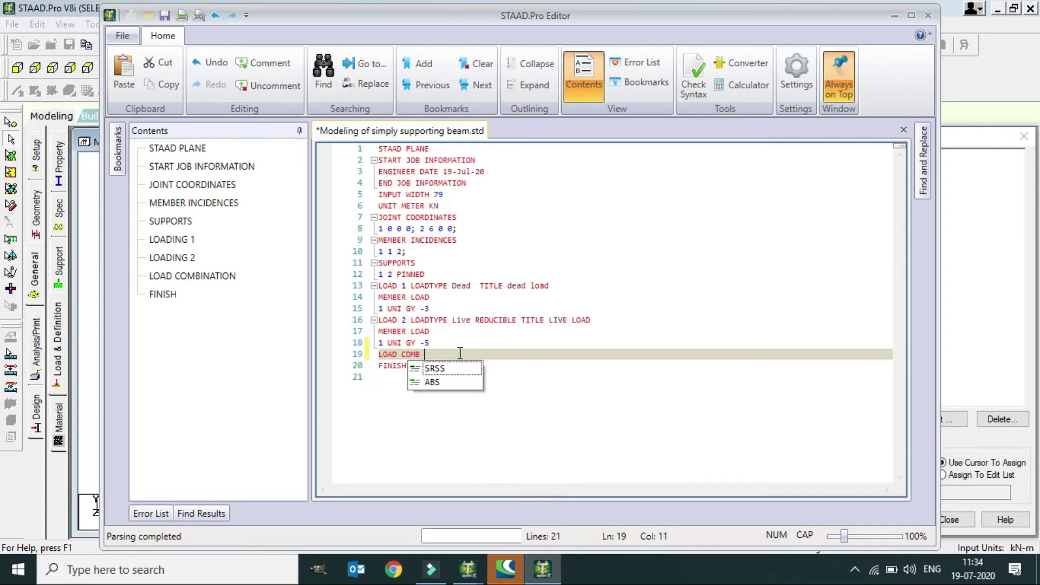
{"action": "type", "text": " 3 DL+LL"}
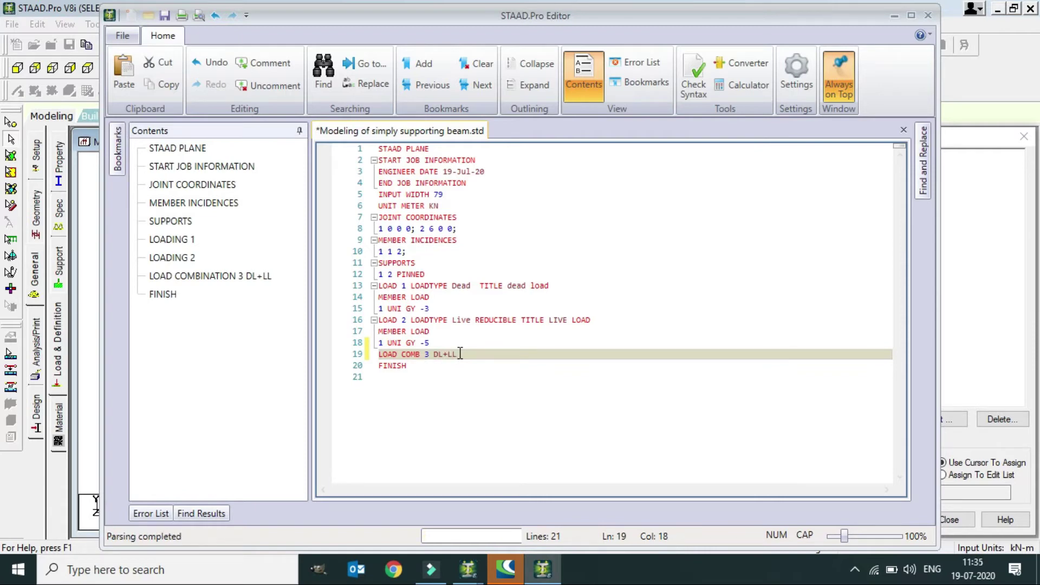
Step: Enter the factors '1 1.0 2 1.0' on the line below LOAD COMB 3
{"action": "key", "text": "Return"}
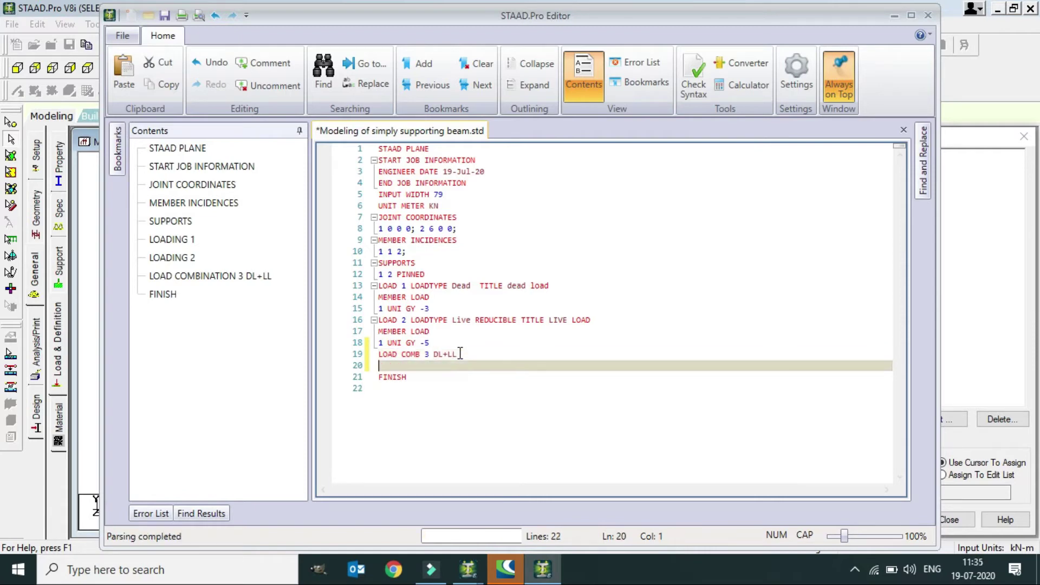
{"action": "type", "text": "1 1.0 2 1.0"}
{"action": "key", "text": "Return"}
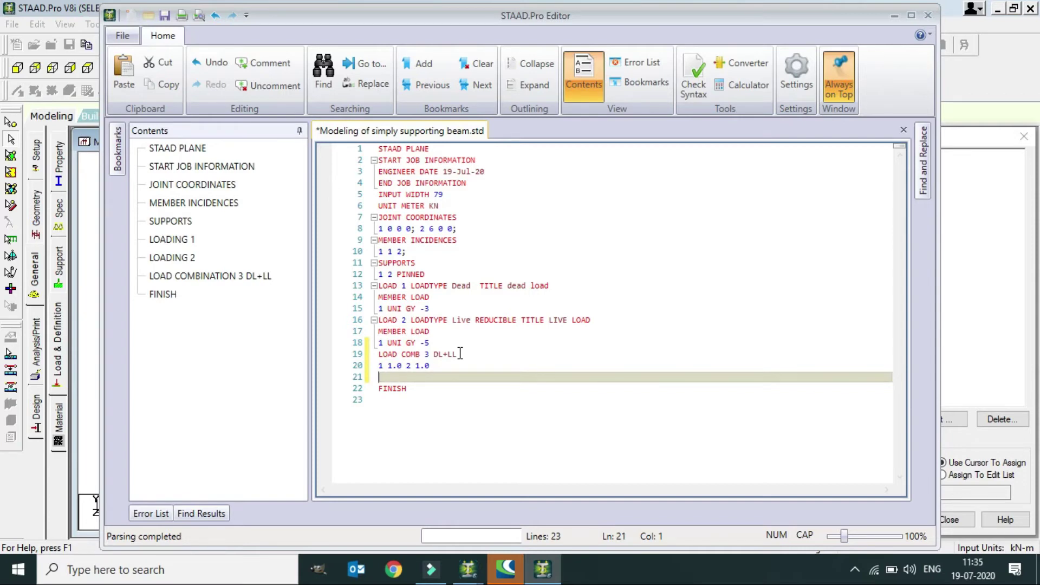
Step: Add PERFORM ANALYSIS and PARAMETER 1 lines before FINISH
{"action": "type", "text": "PERF"}
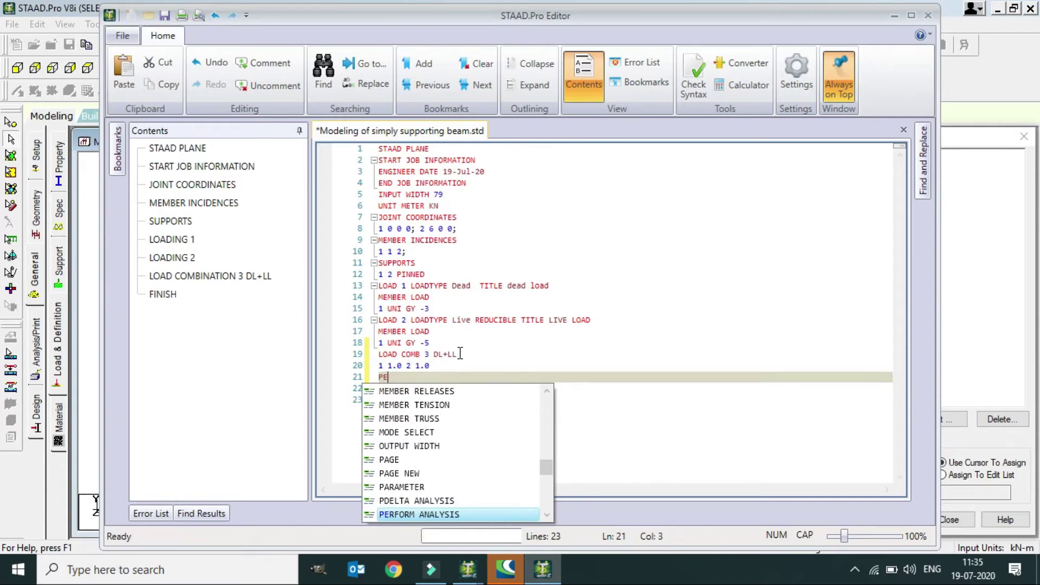
{"action": "type", "text": "RFORM ANALYSIS"}
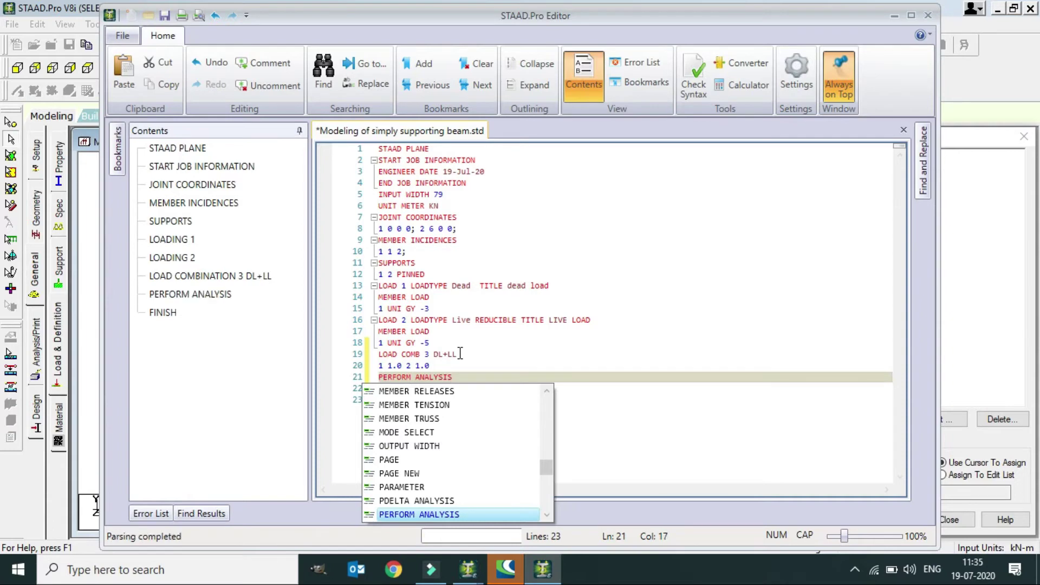
{"action": "key", "text": "Escape"}
{"action": "key", "text": "Return"}
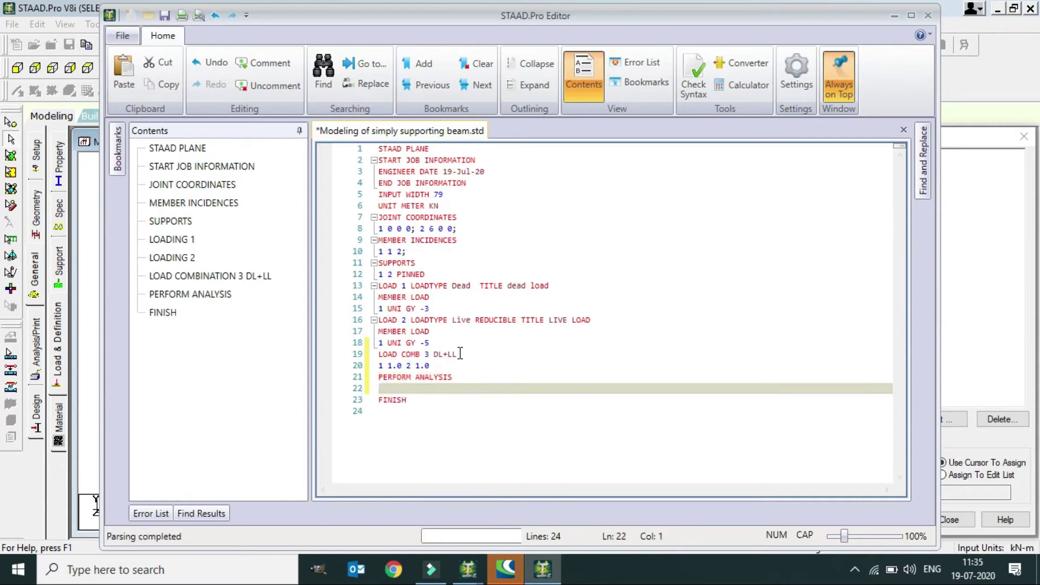
{"action": "type", "text": "PAR"}
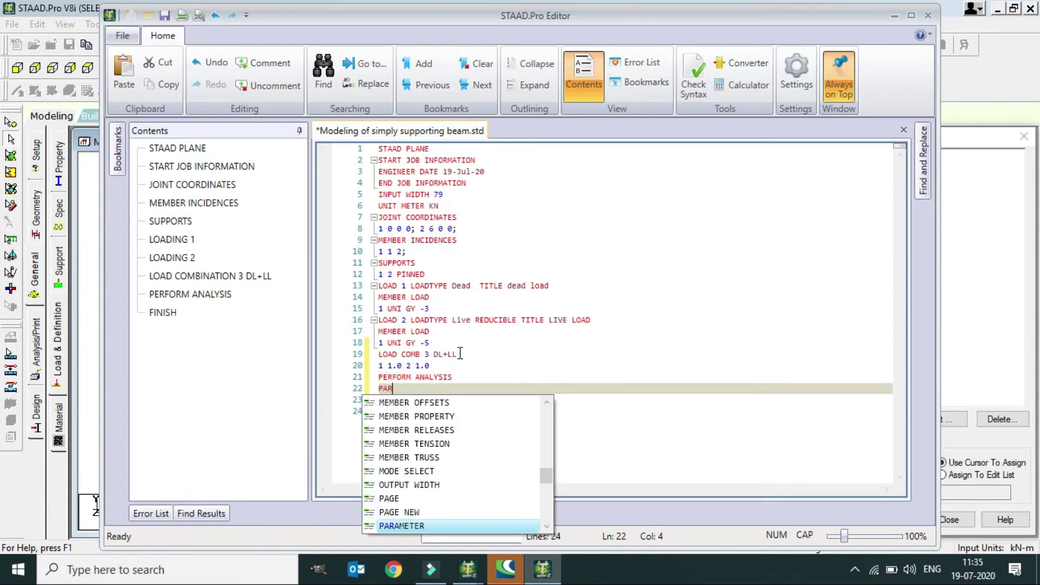
{"action": "type", "text": "AMETER 1"}
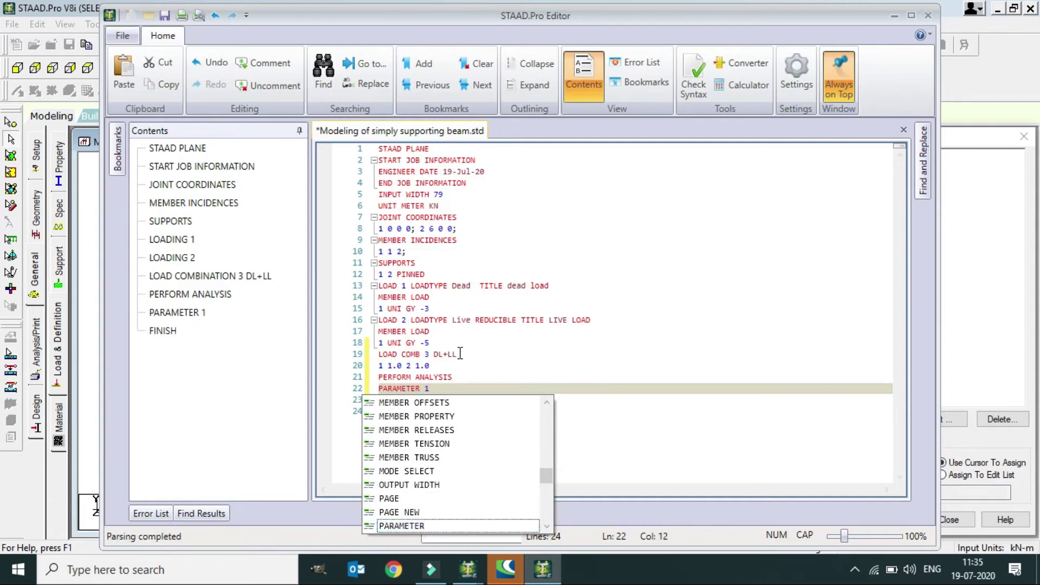
{"action": "key", "text": "Return"}
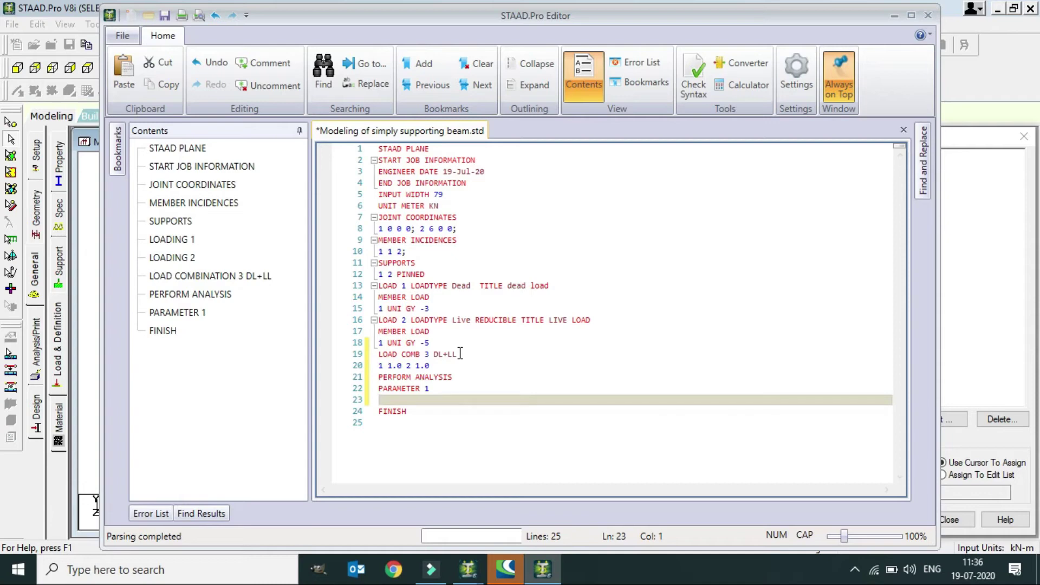
Step: Add CODE AISC and CHECK CODE ALL lines, then save the input file
{"action": "type", "text": "CODE AISC"}
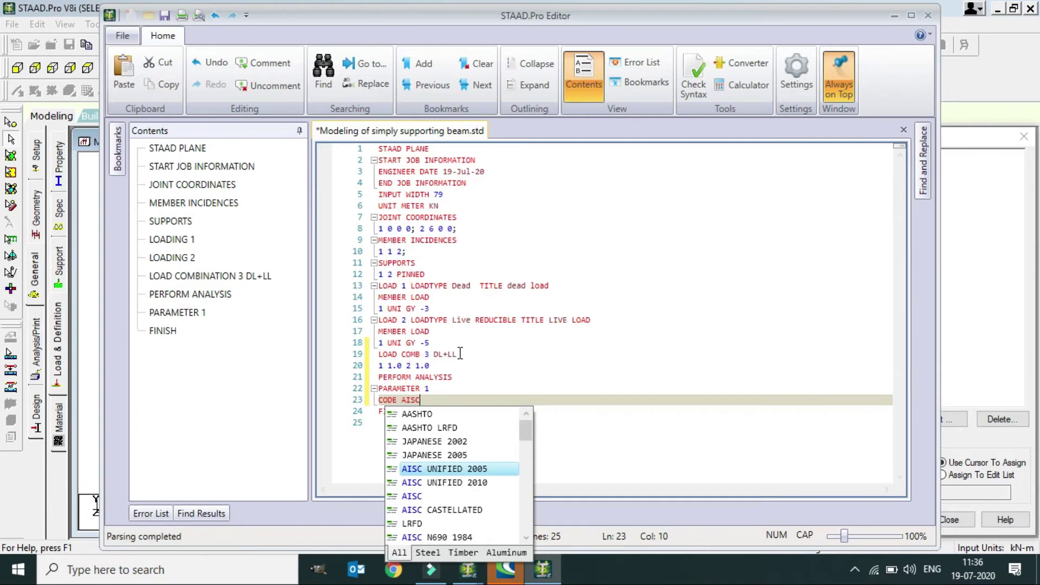
{"action": "left_click", "coordinate": [528, 371]}
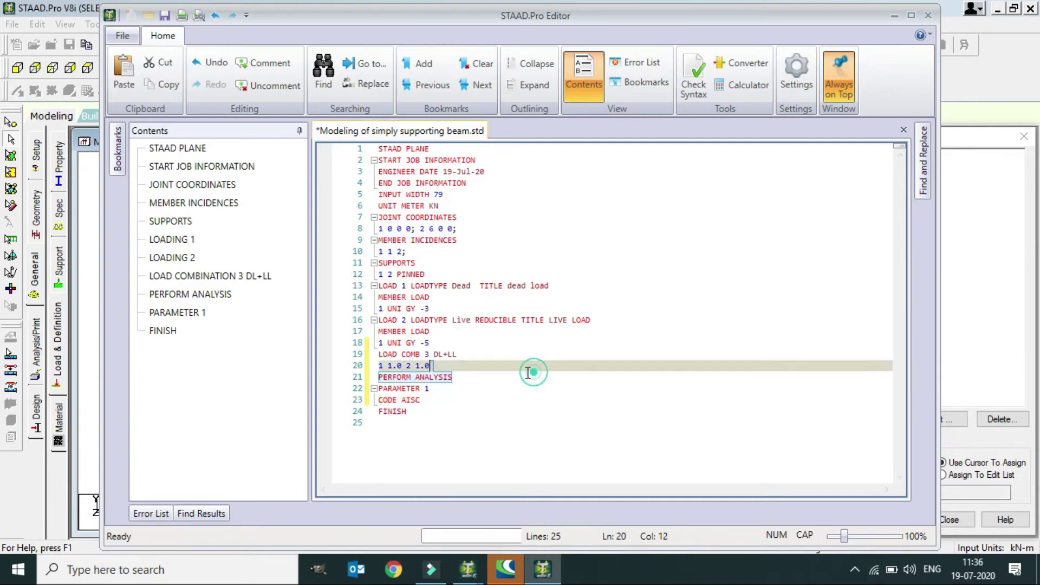
{"action": "left_click", "coordinate": [429, 401]}
{"action": "key", "text": "Return"}
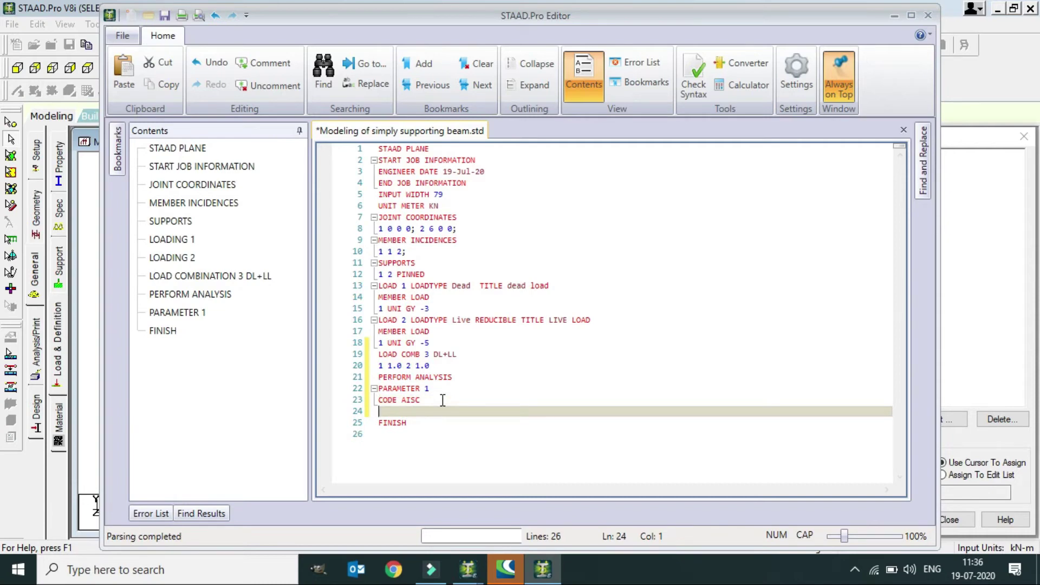
{"action": "type", "text": "CHECK CO"}
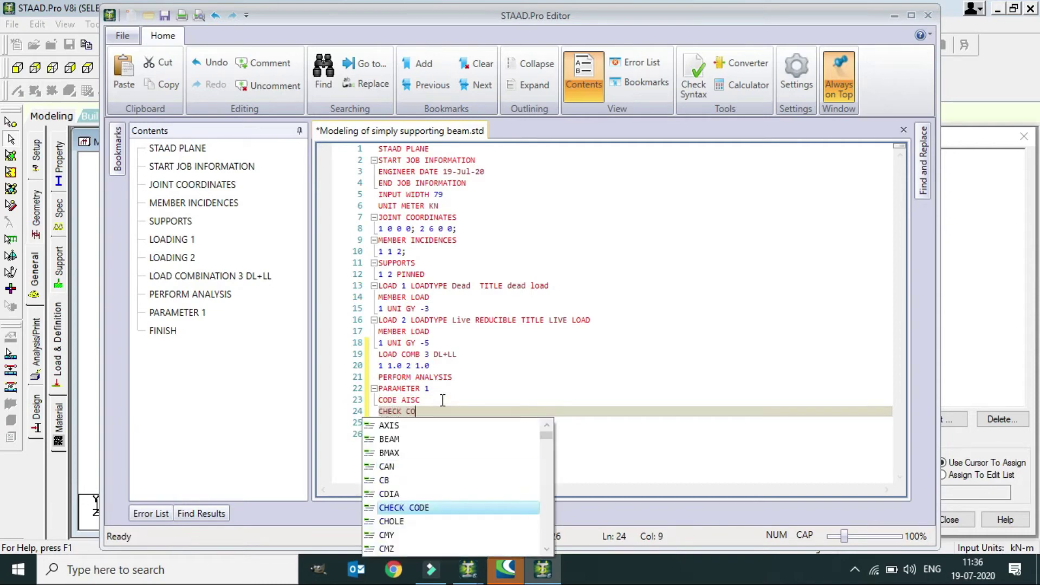
{"action": "type", "text": "DE ALL"}
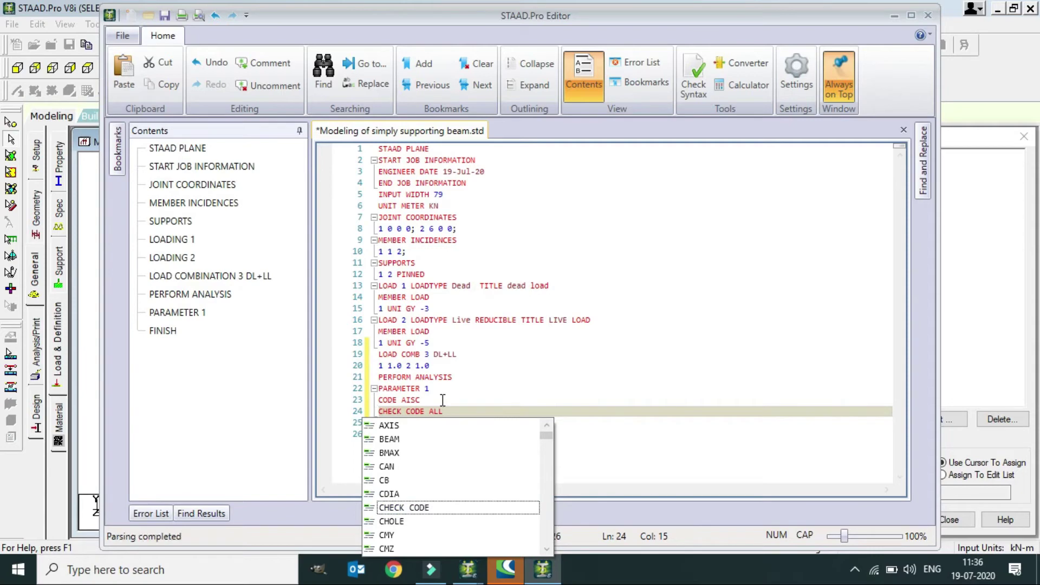
{"action": "left_click", "coordinate": [544, 367]}
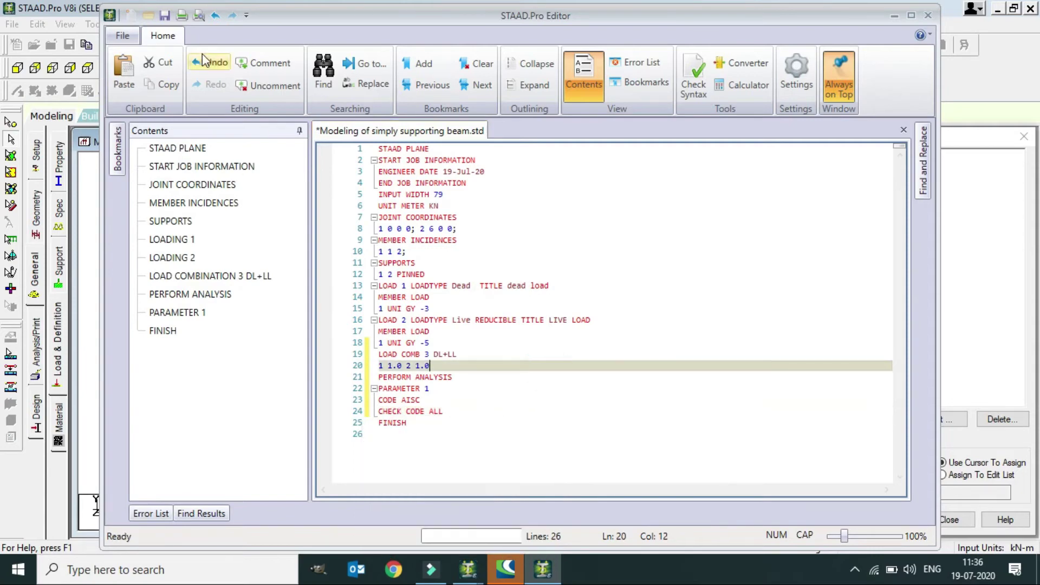
{"action": "left_click", "coordinate": [165, 20]}
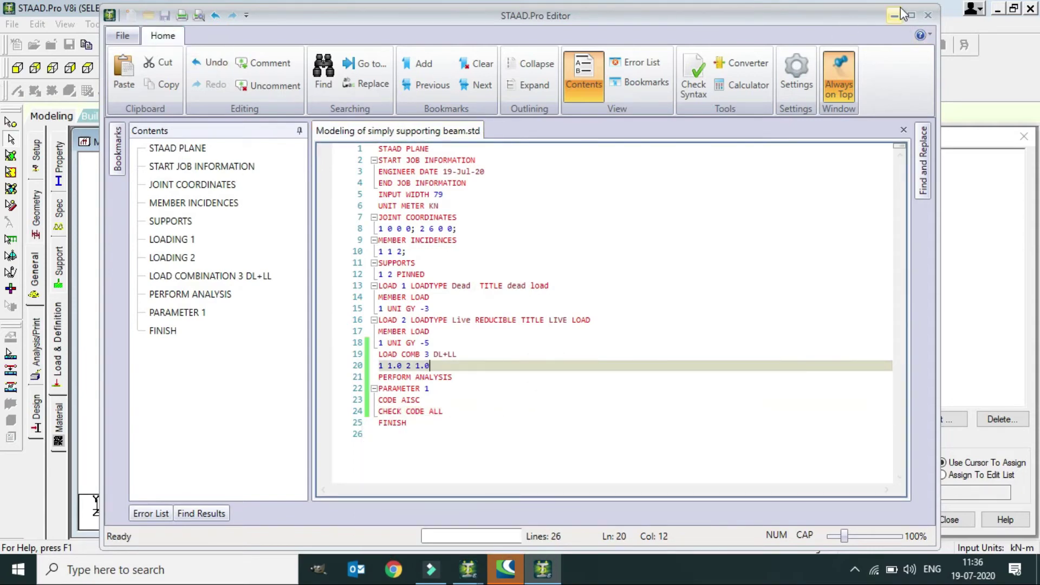
Step: Close the STAAD.Pro Editor and bring up the Properties – Whole Structure panel
{"action": "left_click", "coordinate": [928, 16]}
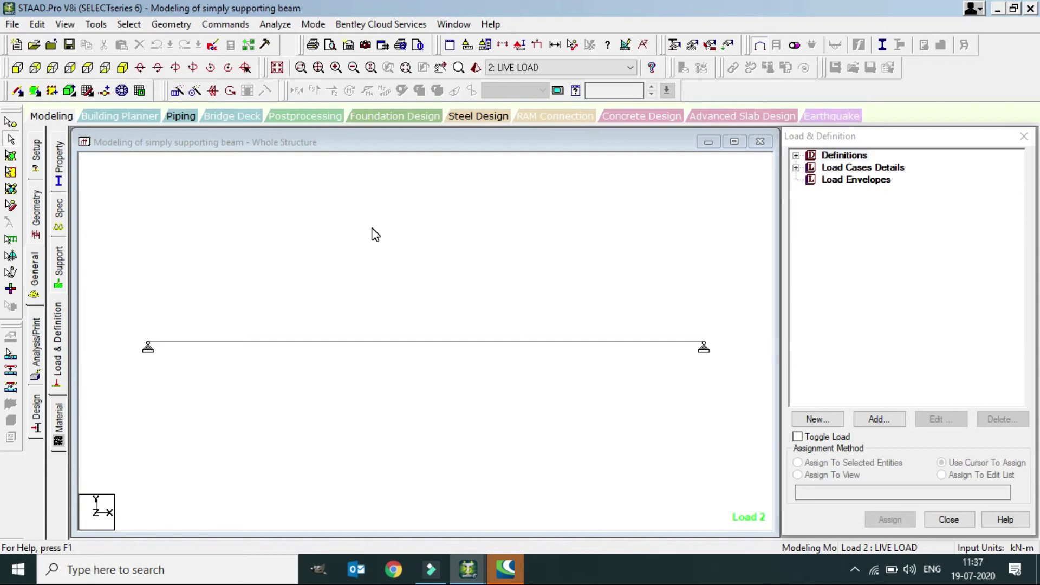
{"action": "left_click", "coordinate": [59, 185]}
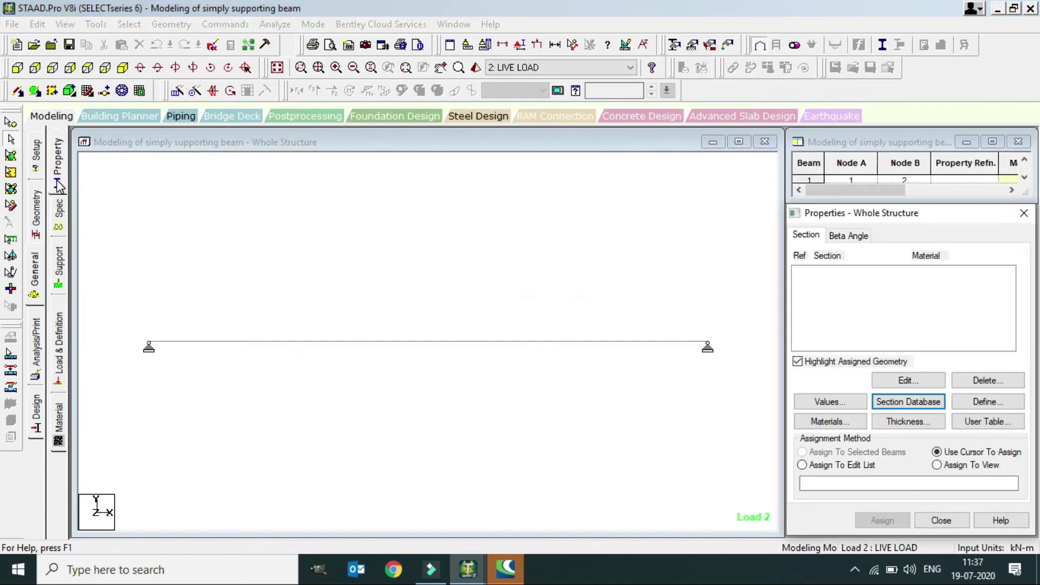
Step: Add a Tapered I section with F1 0.2, F2 0.005, F3 0.2, F4 0.15, F5 0.008
{"action": "left_click", "coordinate": [981, 402]}
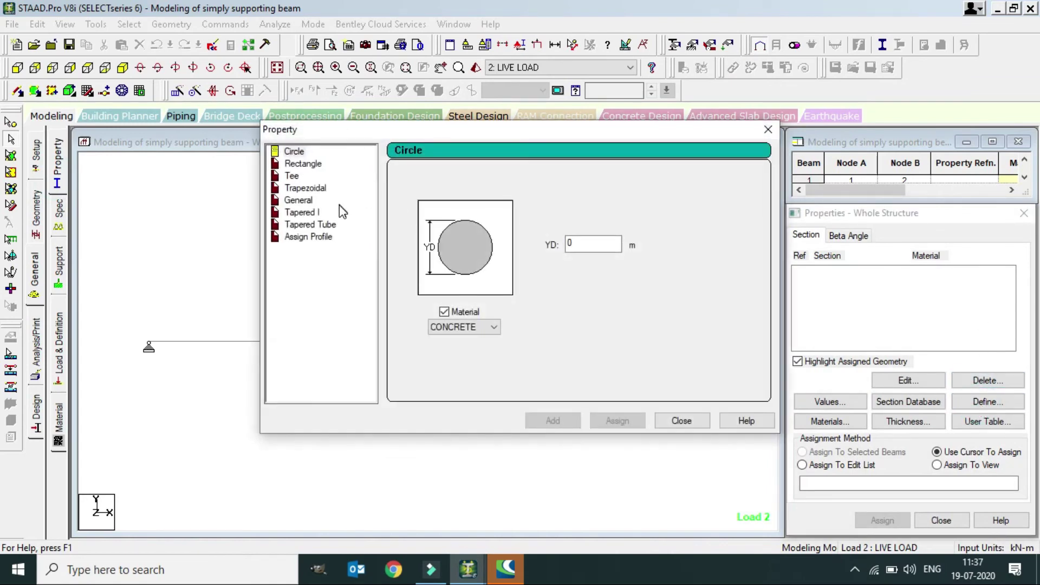
{"action": "left_click", "coordinate": [305, 215]}
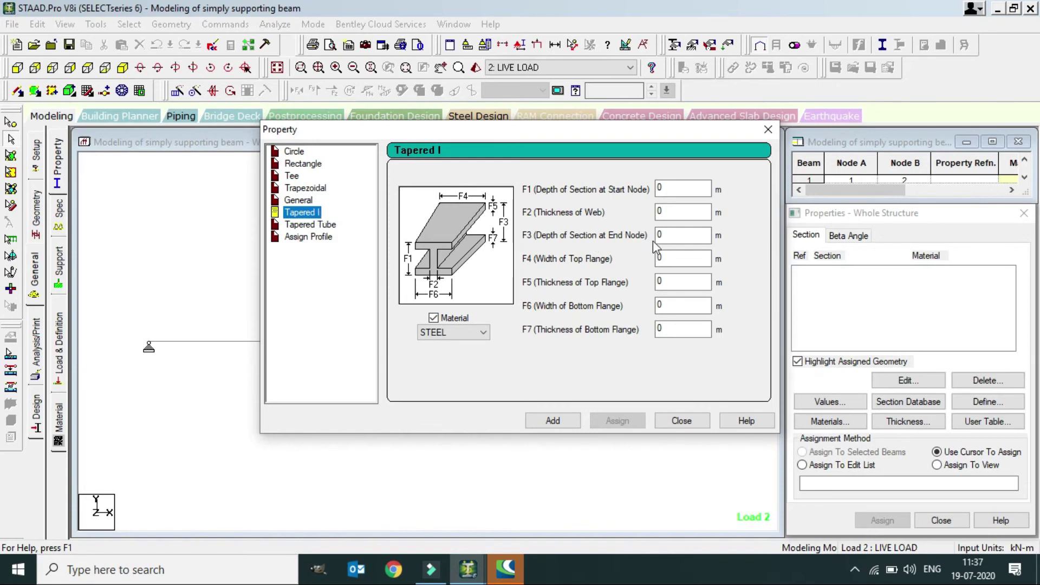
{"action": "left_click", "coordinate": [670, 189]}
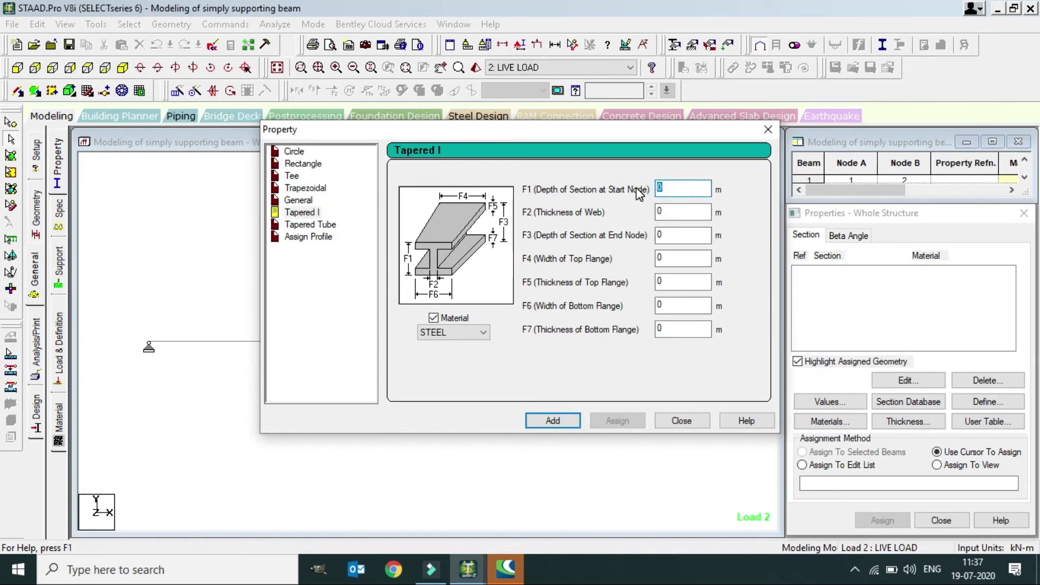
{"action": "type", "text": ".2"}
{"action": "key", "text": "Tab"}
{"action": "type", "text": ".00"}
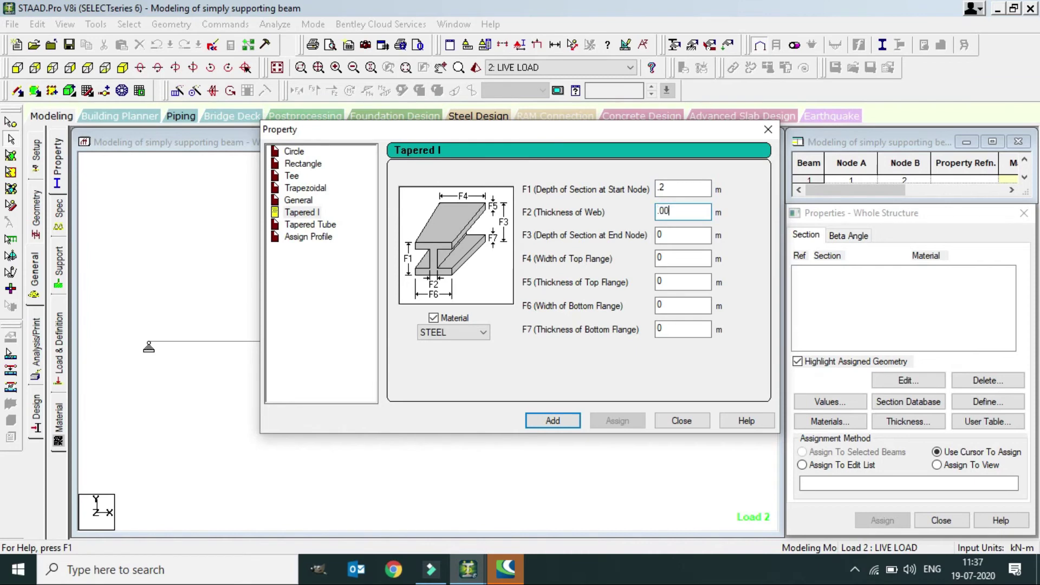
{"action": "type", "text": "5"}
{"action": "key", "text": "Tab"}
{"action": "type", "text": ".2"}
{"action": "key", "text": "Tab"}
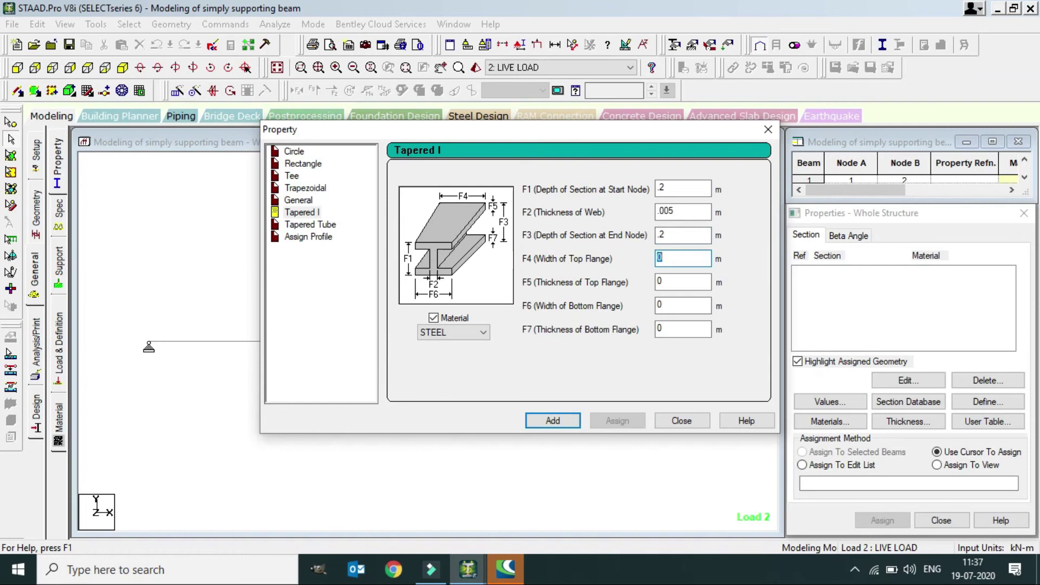
{"action": "type", "text": ".15"}
{"action": "key", "text": "Tab"}
{"action": "type", "text": ".008"}
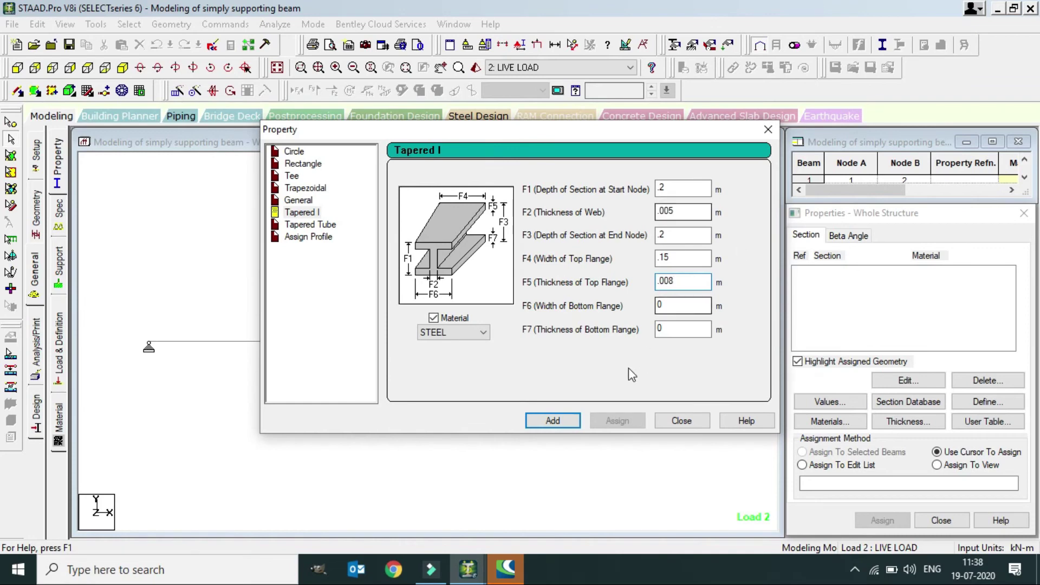
{"action": "left_click", "coordinate": [552, 420]}
{"action": "left_click", "coordinate": [670, 421]}
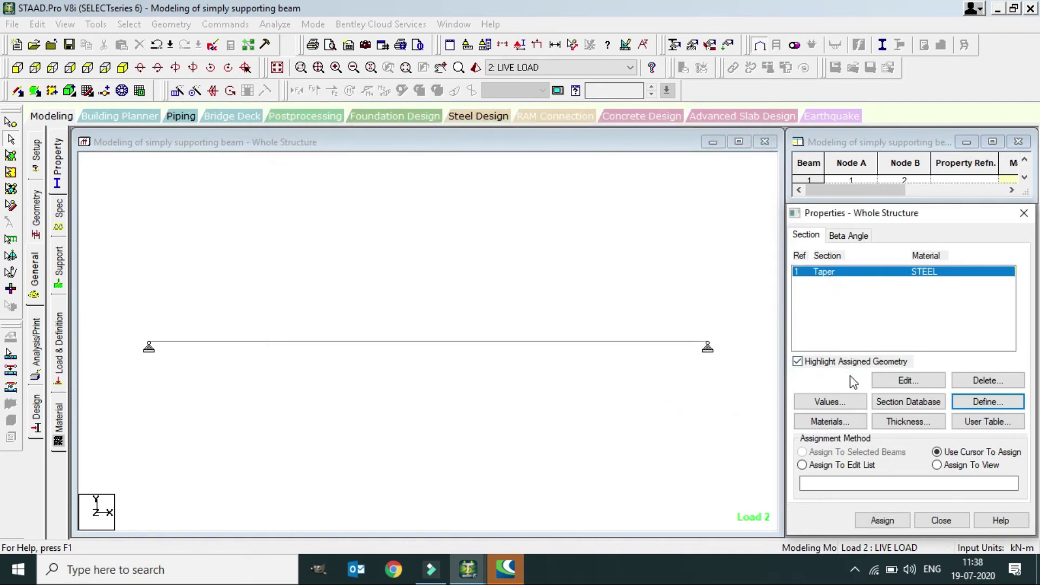
Step: Assign the Taper section to beam 1 and close the properties panel
{"action": "left_click", "coordinate": [883, 520]}
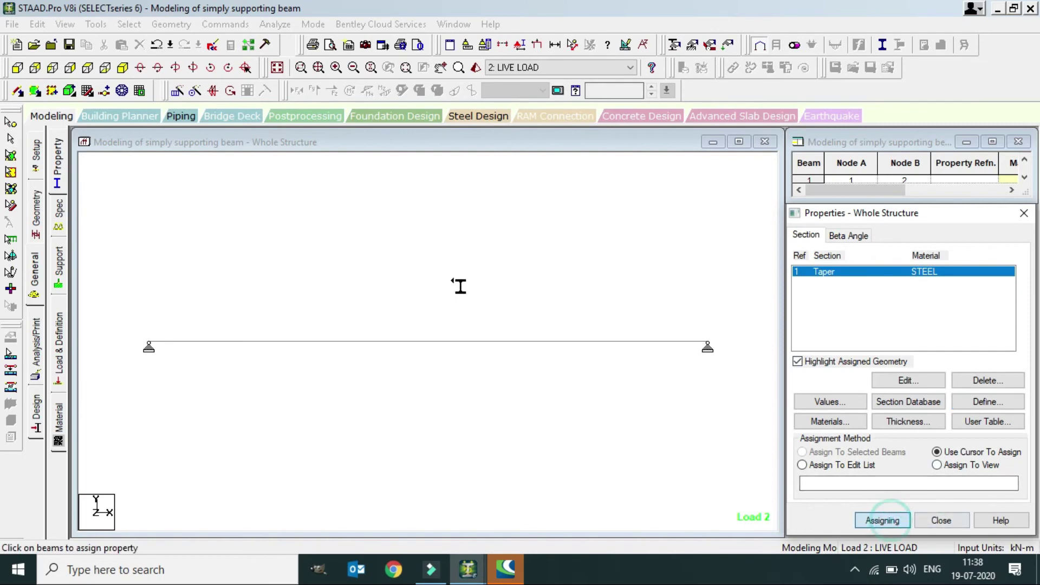
{"action": "left_click", "coordinate": [480, 341]}
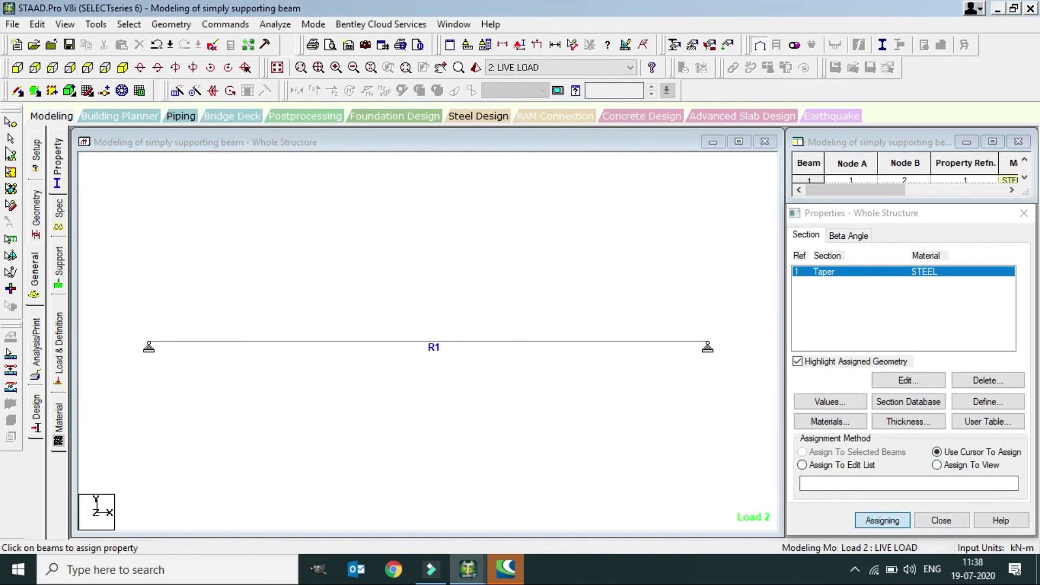
{"action": "left_click", "coordinate": [36, 151]}
{"action": "left_click", "coordinate": [369, 275]}
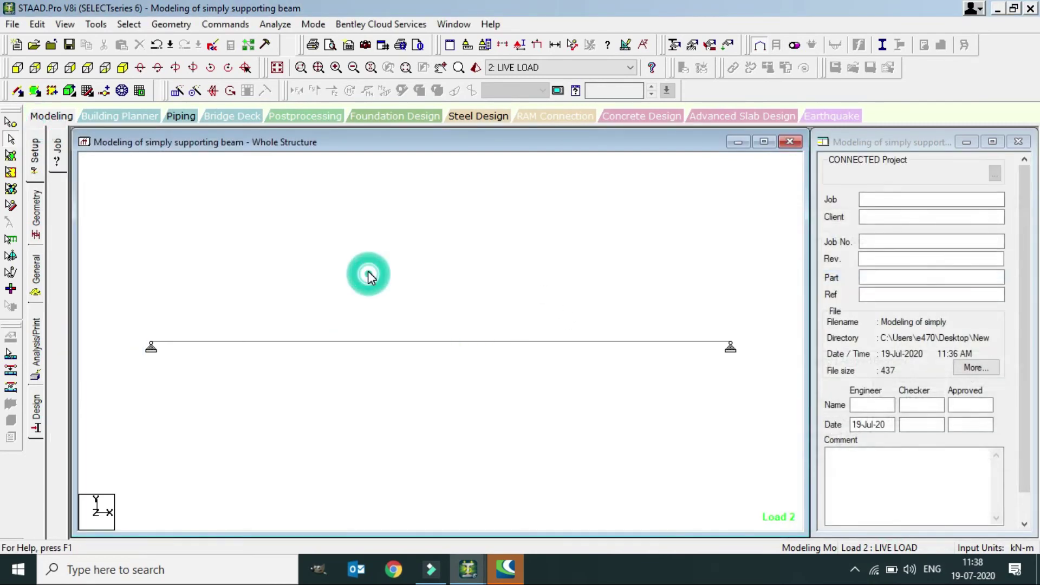
{"action": "left_click", "coordinate": [414, 252]}
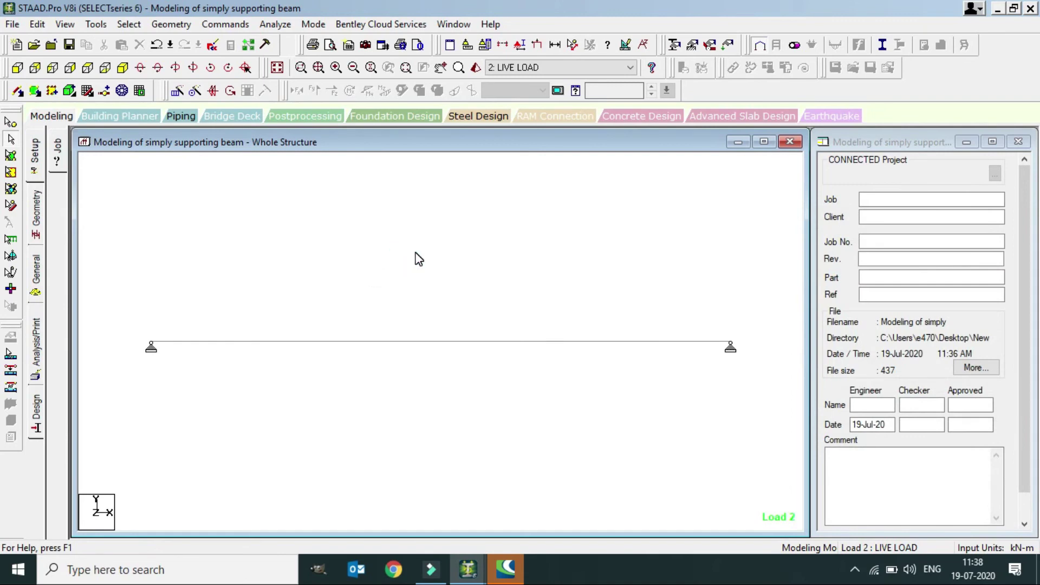
Step: Inspect the beam's tapered I-profile in isometric view, then return to line display
{"action": "left_click", "coordinate": [123, 67]}
{"action": "scroll", "coordinate": [318, 426], "scroll_direction": "up", "scroll_amount": 10}
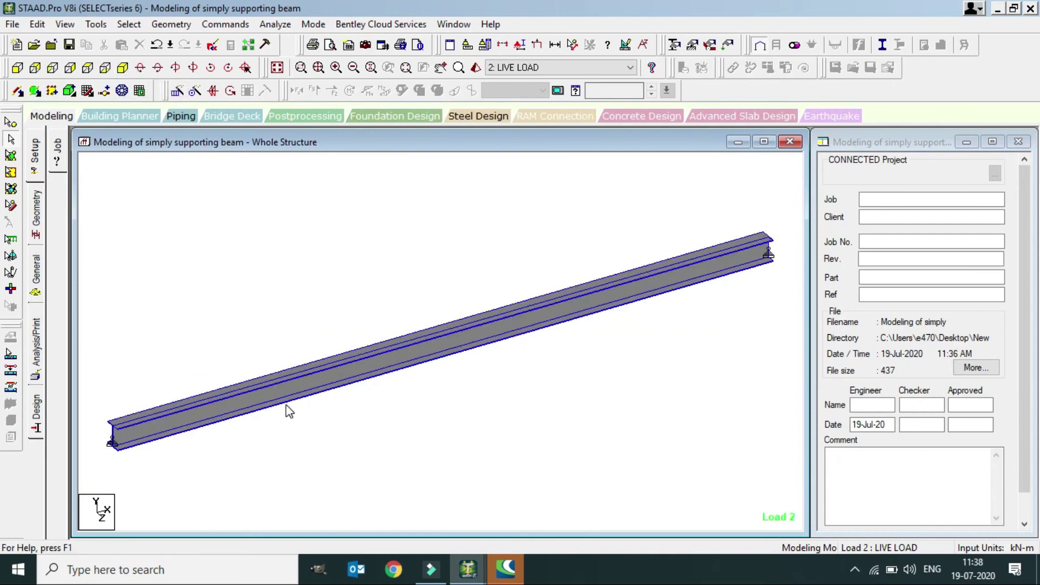
{"action": "scroll", "coordinate": [349, 378], "scroll_direction": "down", "scroll_amount": 3}
{"action": "scroll", "coordinate": [282, 413], "scroll_direction": "up", "scroll_amount": 3}
{"action": "scroll", "coordinate": [441, 360], "scroll_direction": "down", "scroll_amount": 4}
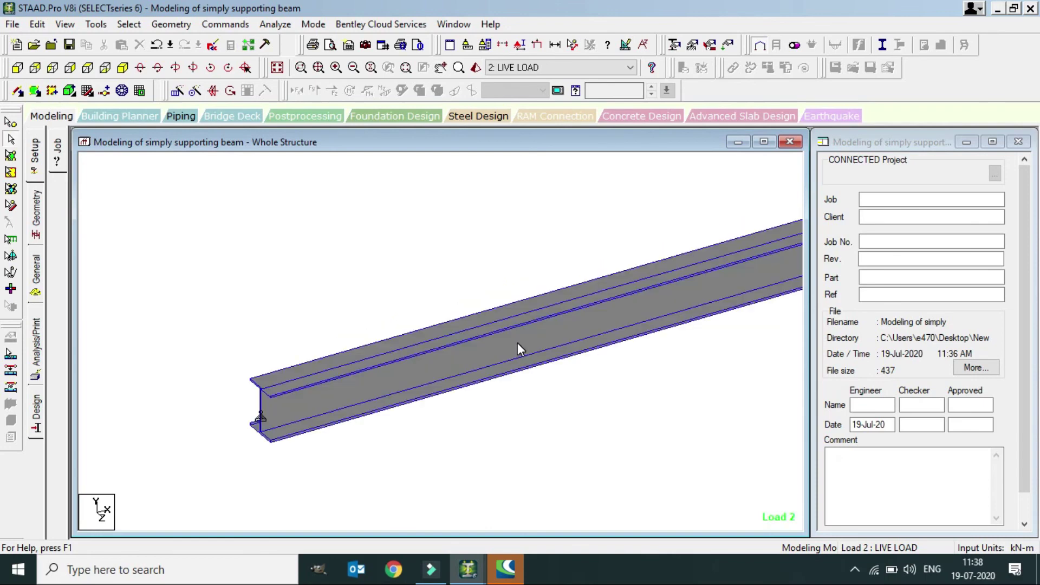
{"action": "left_click", "coordinate": [123, 68]}
{"action": "scroll", "coordinate": [376, 244], "scroll_direction": "up", "scroll_amount": 3}
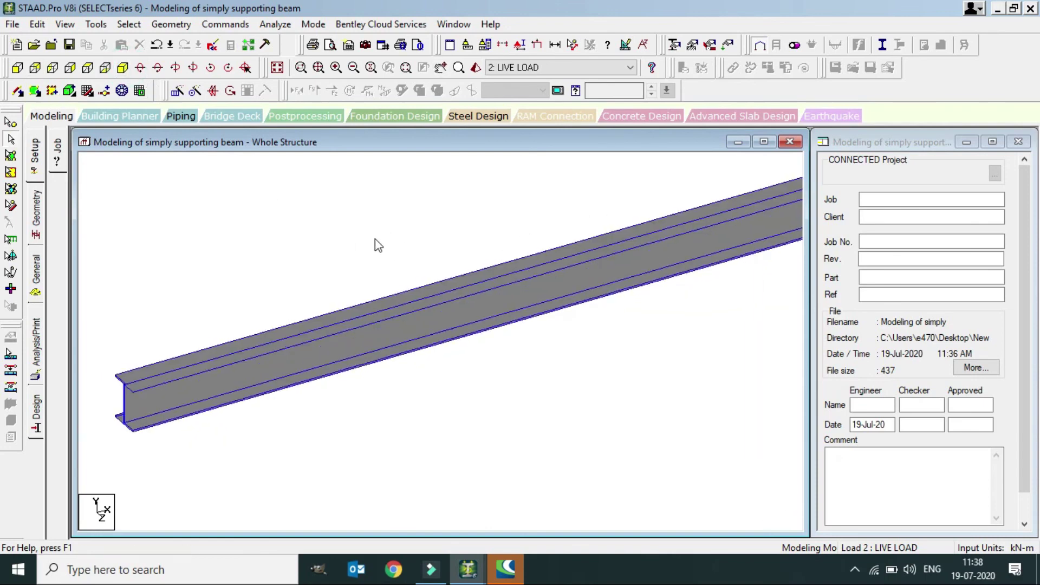
{"action": "left_click", "coordinate": [43, 115]}
{"action": "scroll", "coordinate": [324, 275], "scroll_direction": "down", "scroll_amount": 4}
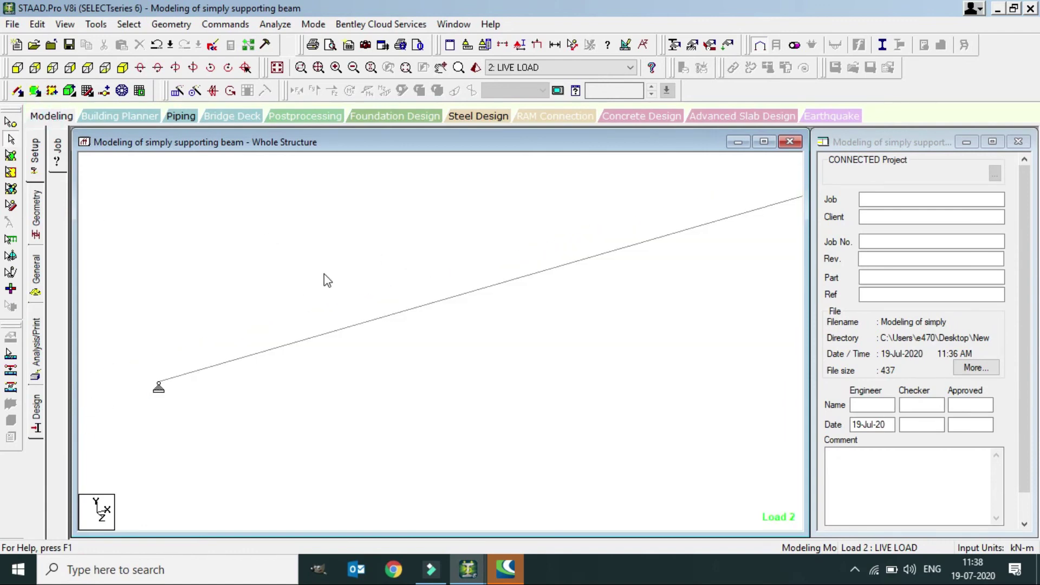
{"action": "left_click", "coordinate": [275, 23]}
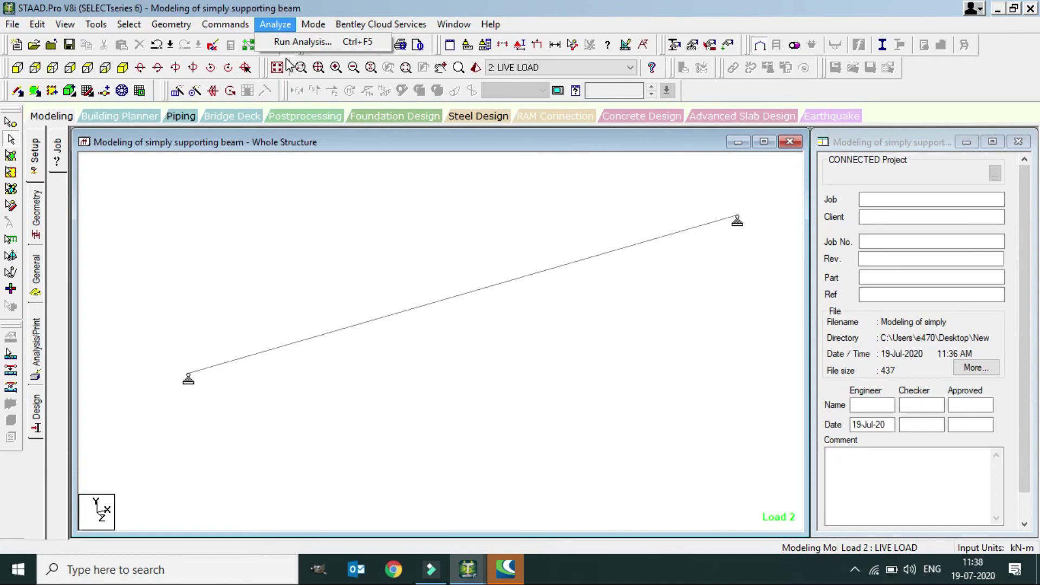
Step: Save the model and run the analysis and steel design to completion
{"action": "left_click", "coordinate": [285, 46]}
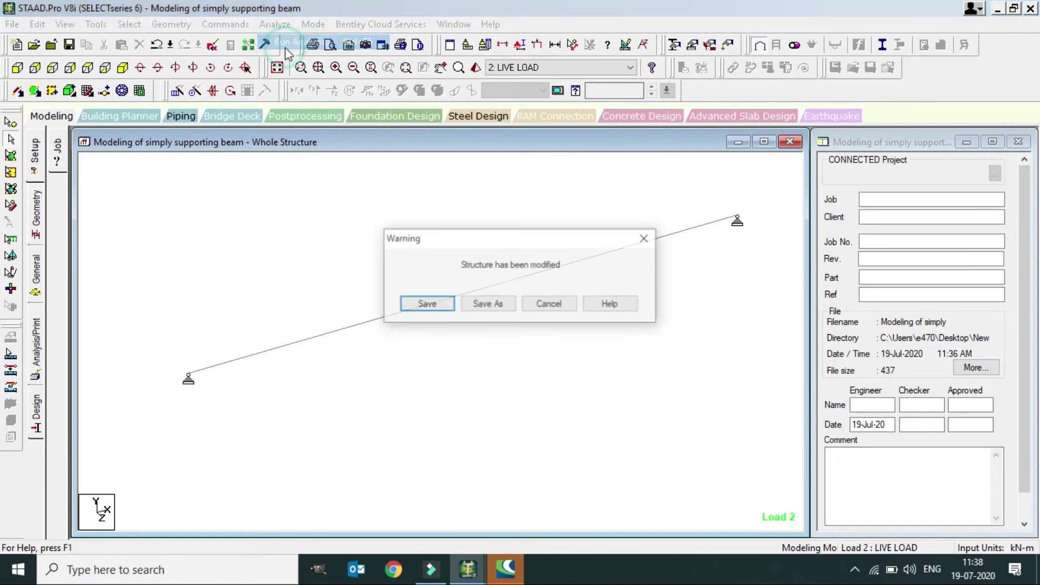
{"action": "left_click", "coordinate": [432, 305]}
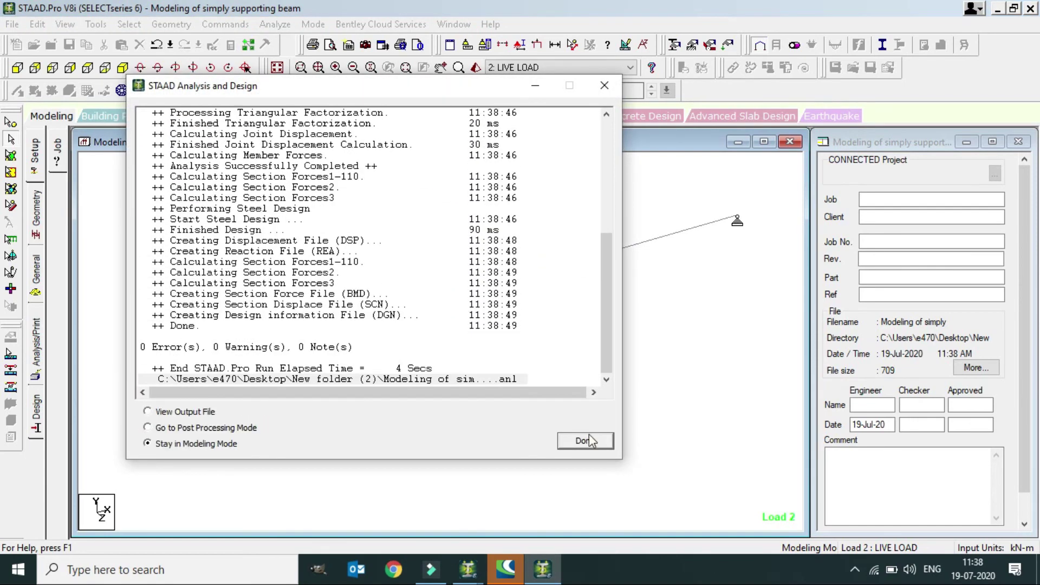
{"action": "left_click", "coordinate": [585, 440]}
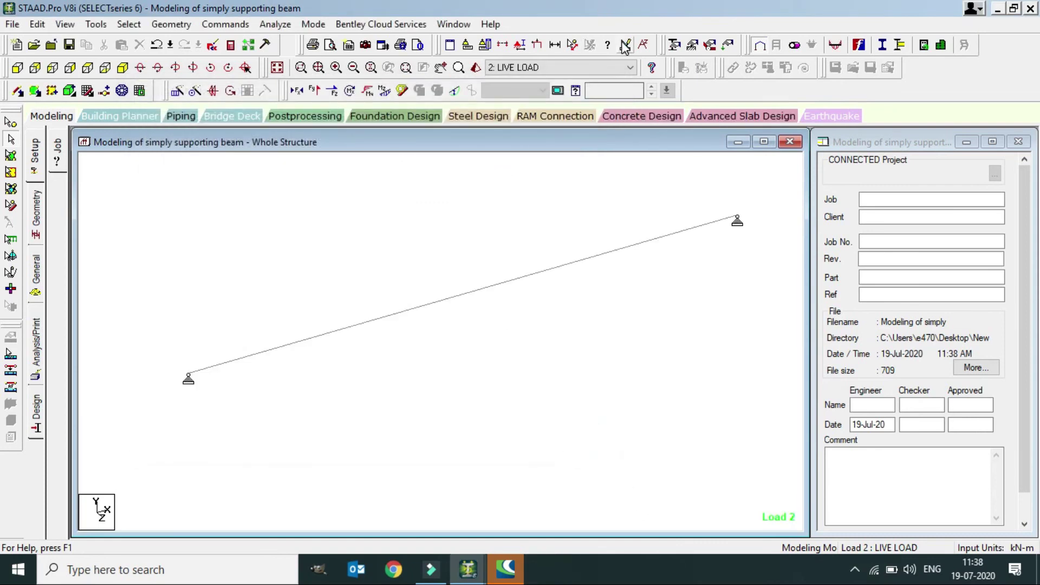
Step: Show the design results diagram based on actual ratio, giving 1.76 on the beam
{"action": "left_click", "coordinate": [626, 44]}
{"action": "left_click", "coordinate": [627, 70]}
{"action": "left_click", "coordinate": [403, 126]}
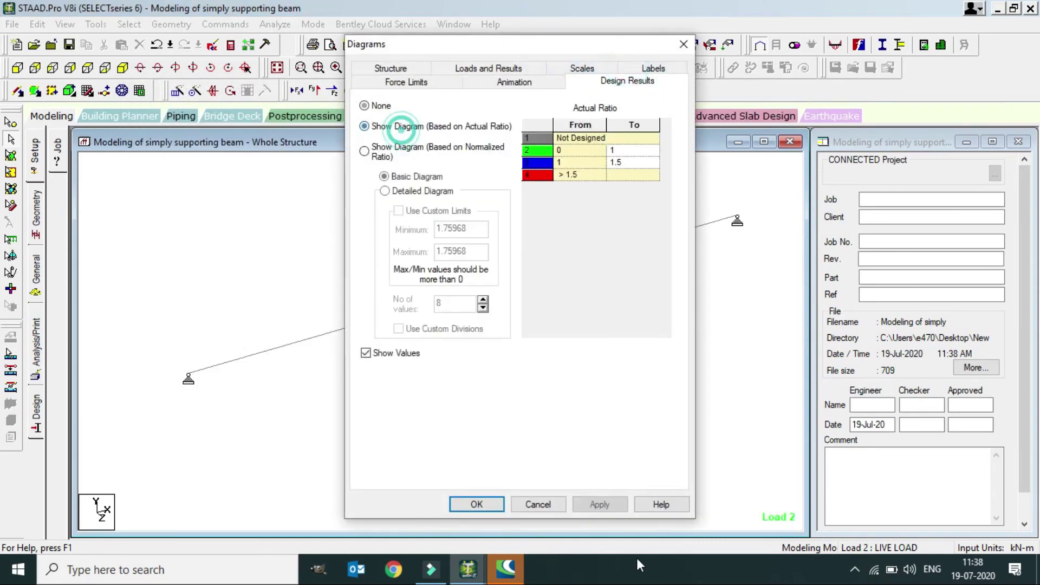
{"action": "left_click", "coordinate": [599, 504]}
{"action": "left_click", "coordinate": [490, 503]}
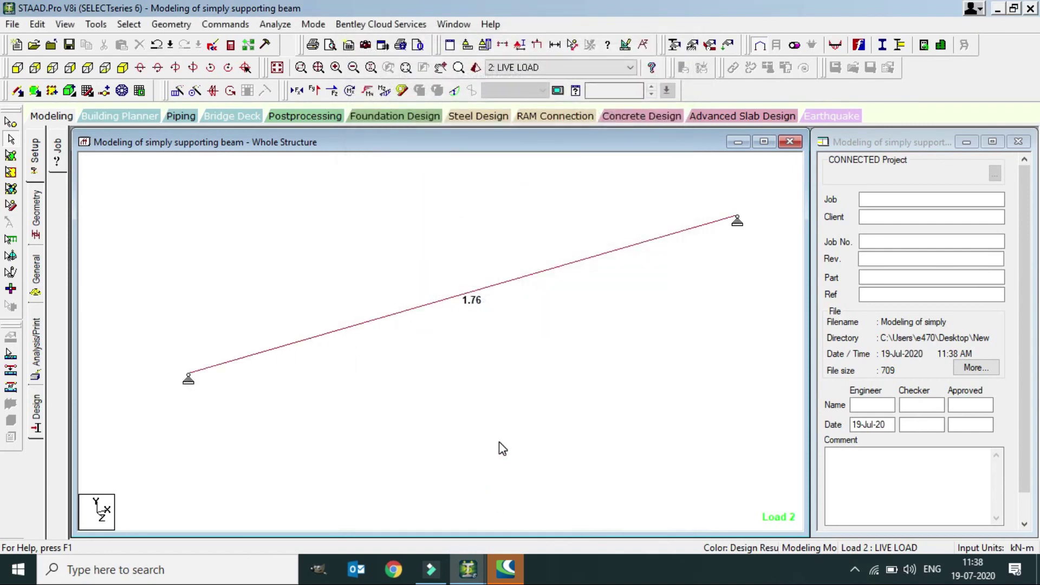